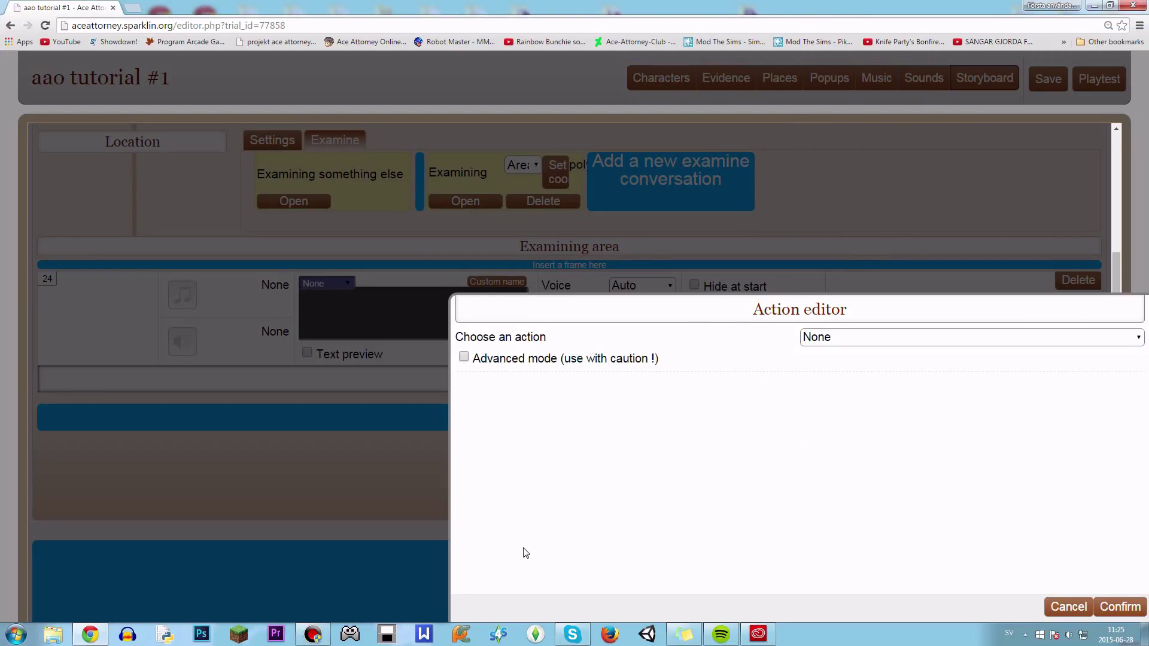
Step: Choose "Test an expression's value" as the action for frame 24 in the examining area
click(914, 339)
scroll(1027, 277, down, 4)
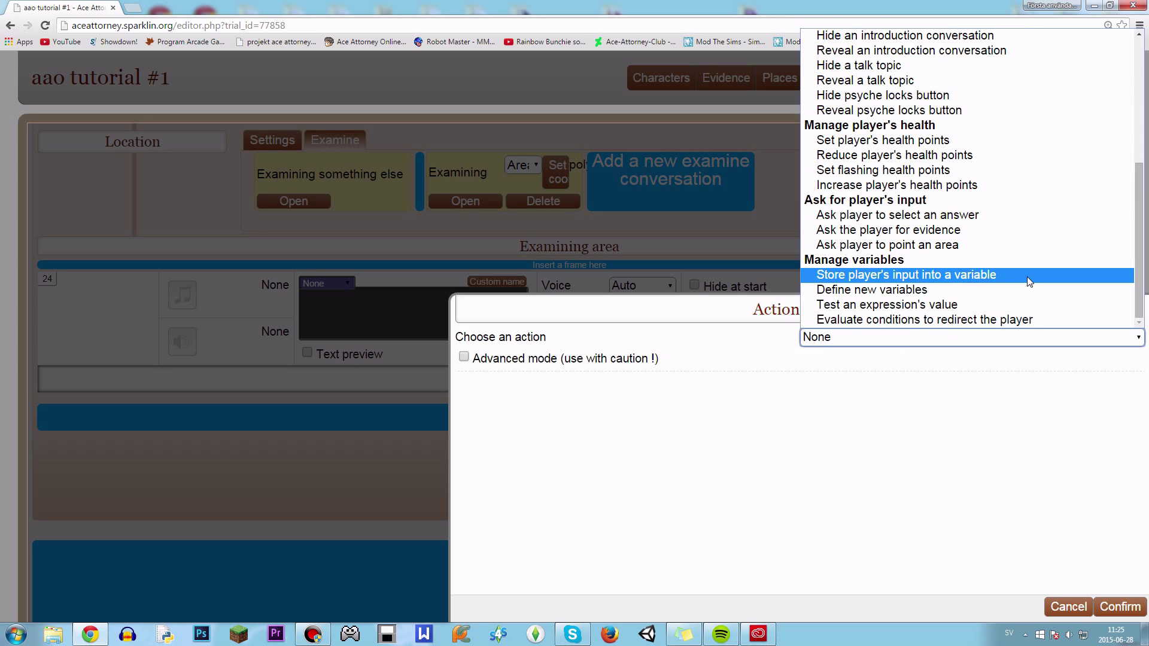
click(854, 309)
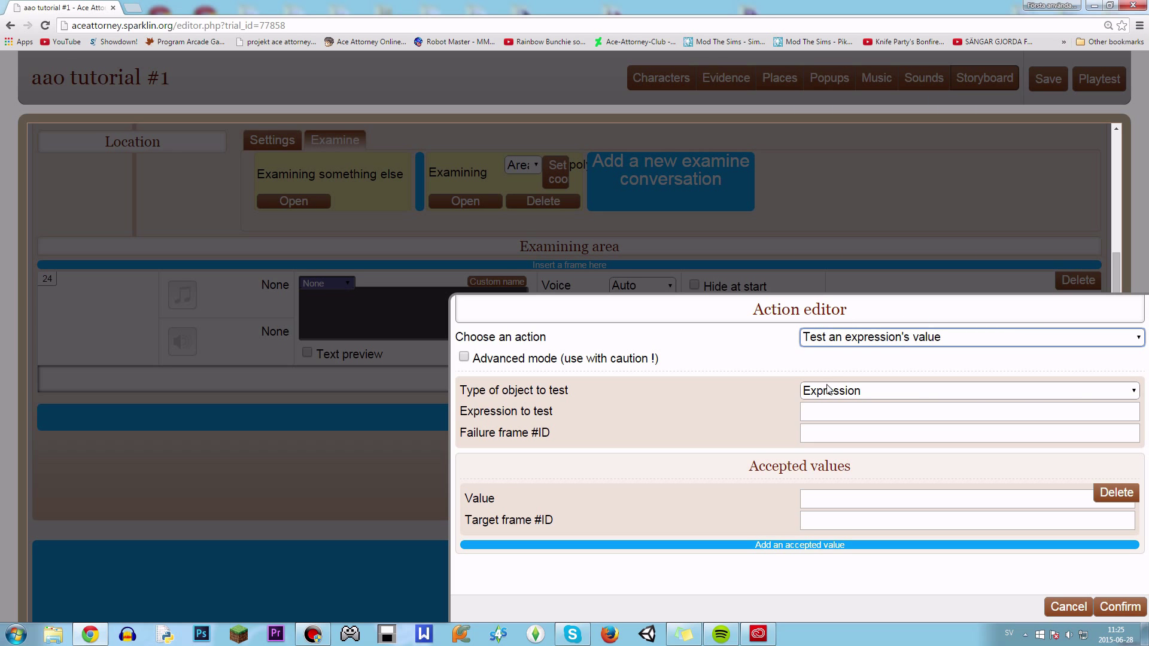
Step: Keep Expression as the type of object to test and enter test=1 as the expression
click(831, 390)
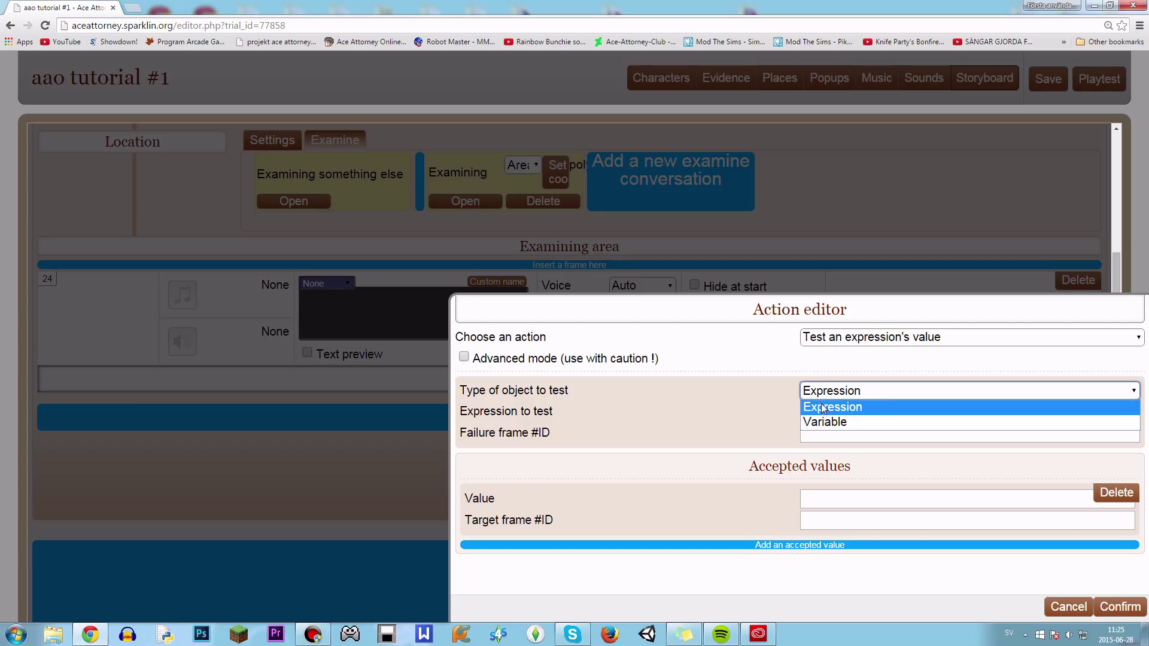
click(824, 408)
click(824, 415)
text(t)
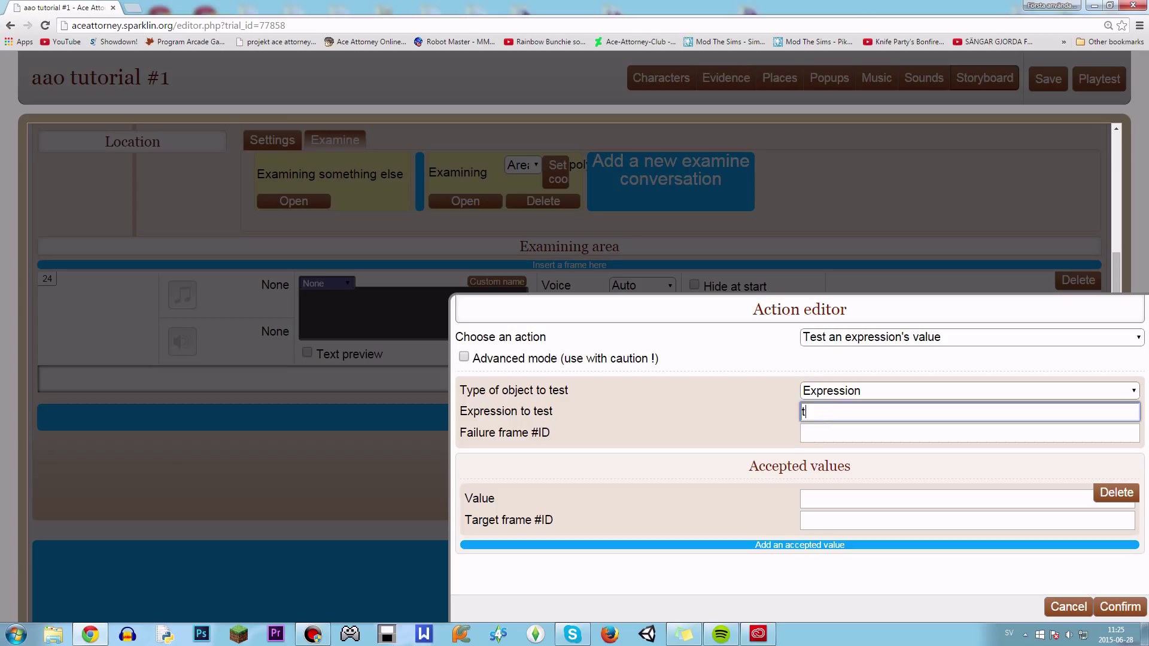
text(est=1)
key(Tab)
click(850, 413)
drag(863, 417, 803, 422)
click(844, 415)
Step: Set the accepted value of the test to 1
click(816, 501)
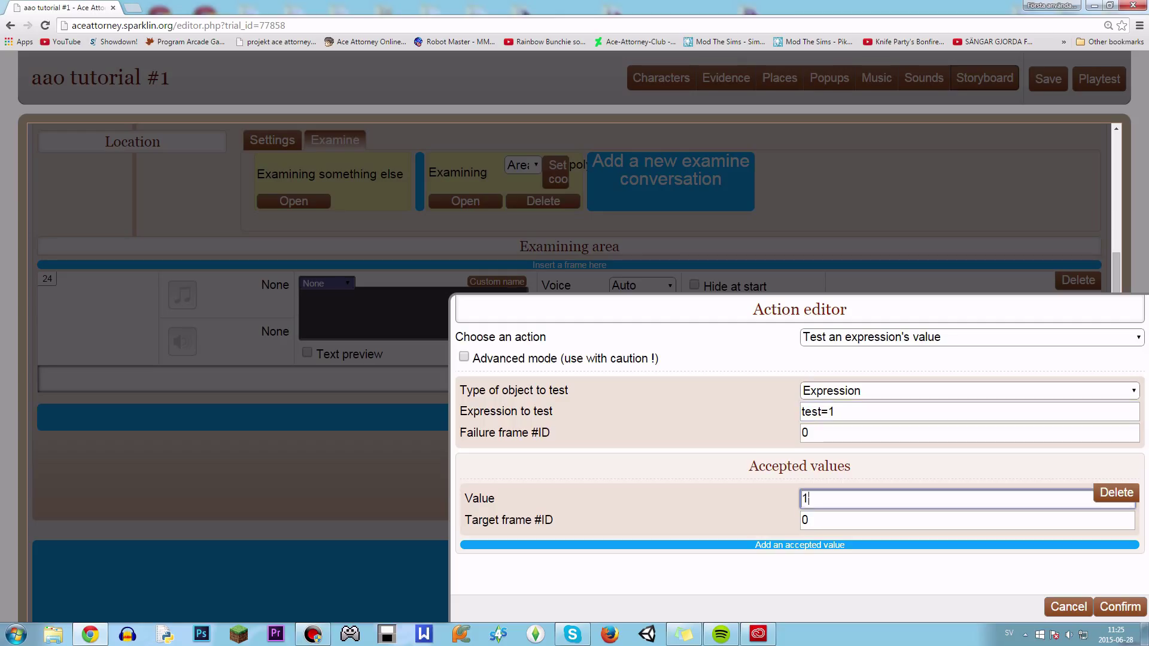
text(1)
key(Tab)
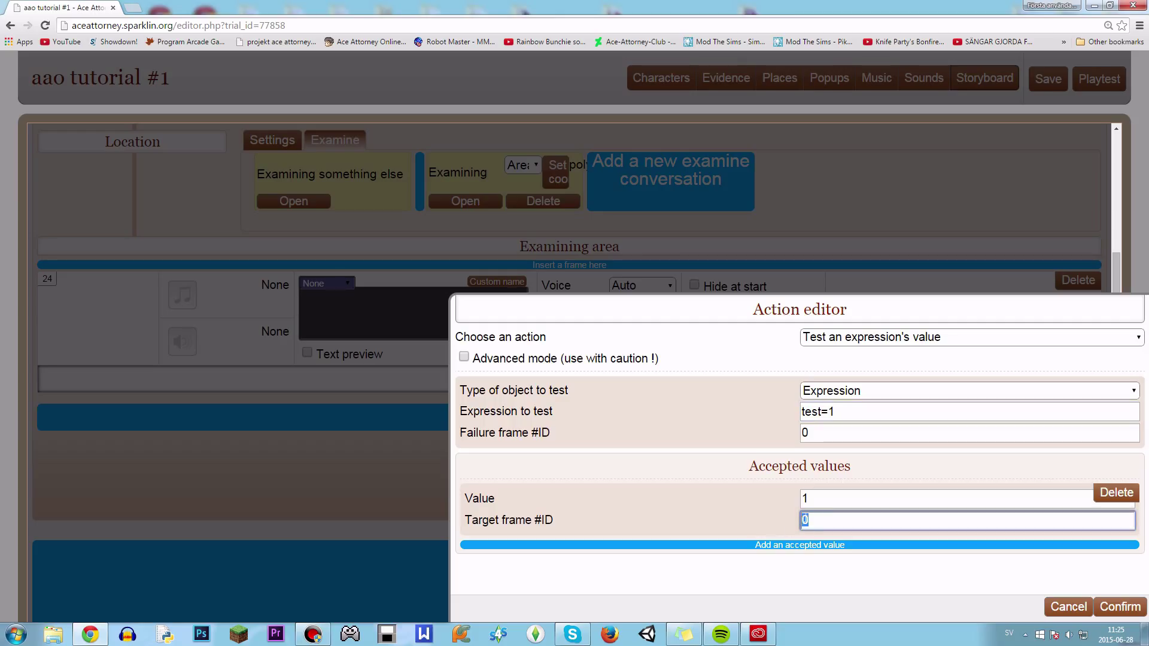
click(809, 499)
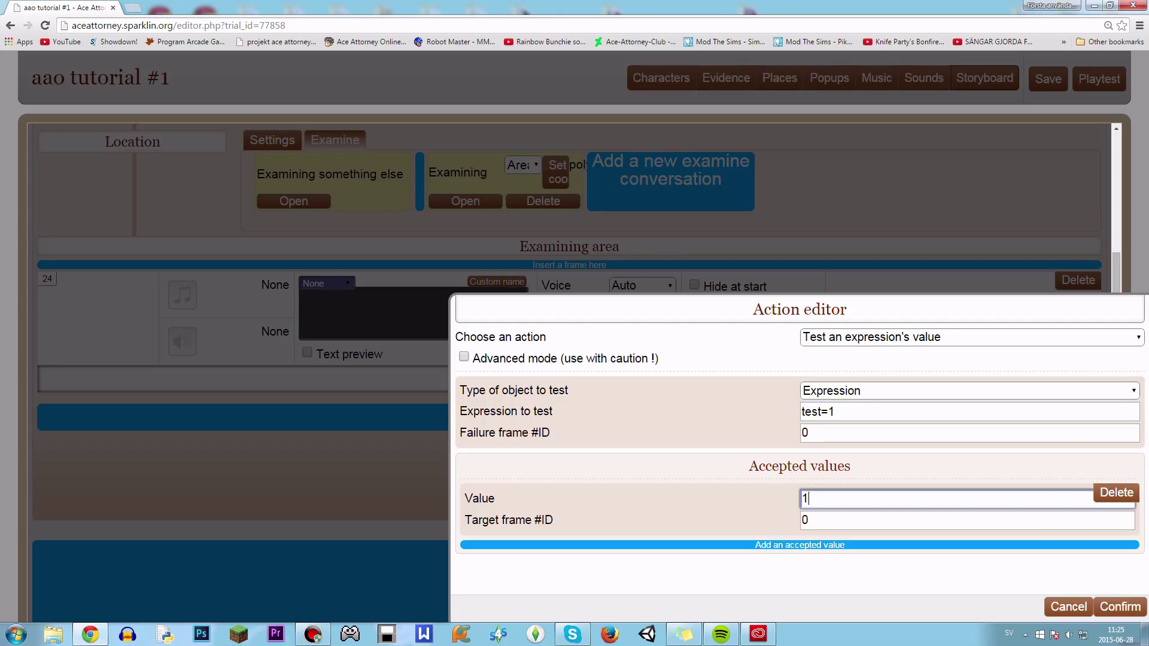
Step: Switch the type of object to test to Variable and name the variable test
click(853, 339)
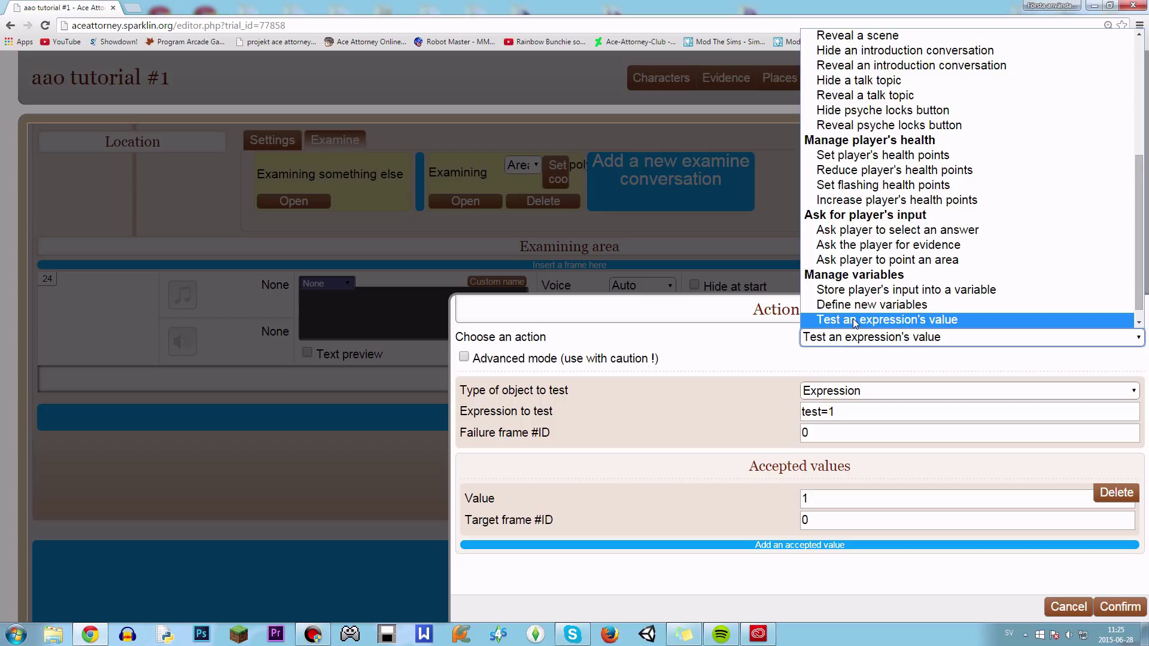
scroll(853, 318, down, 1)
click(852, 312)
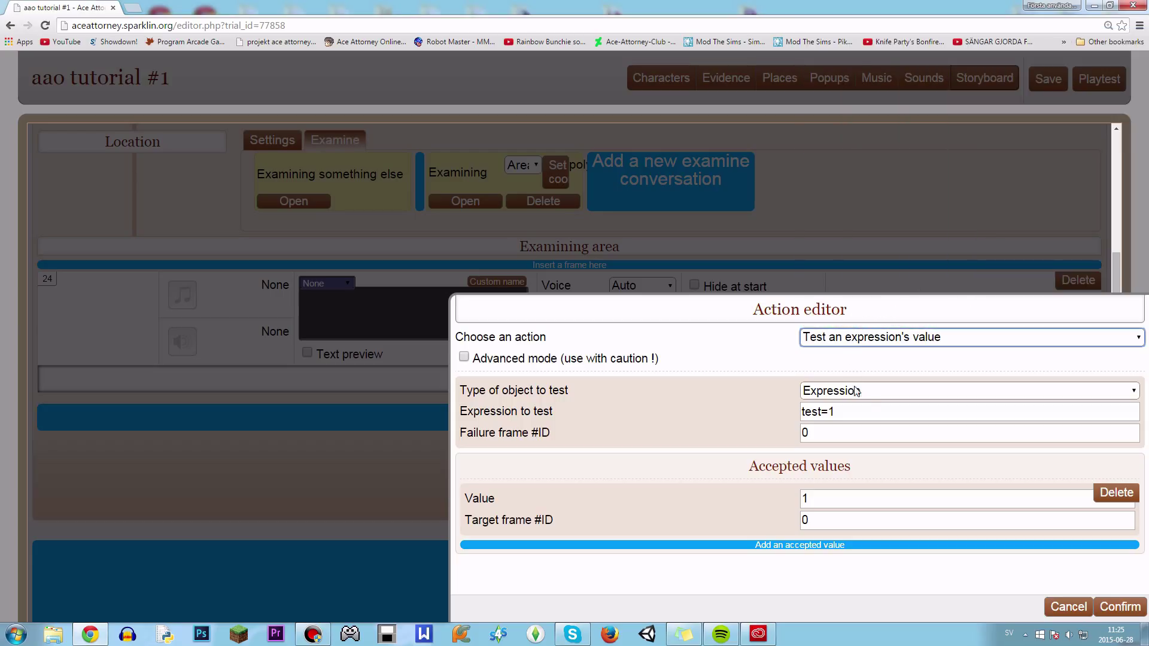
click(865, 410)
click(863, 391)
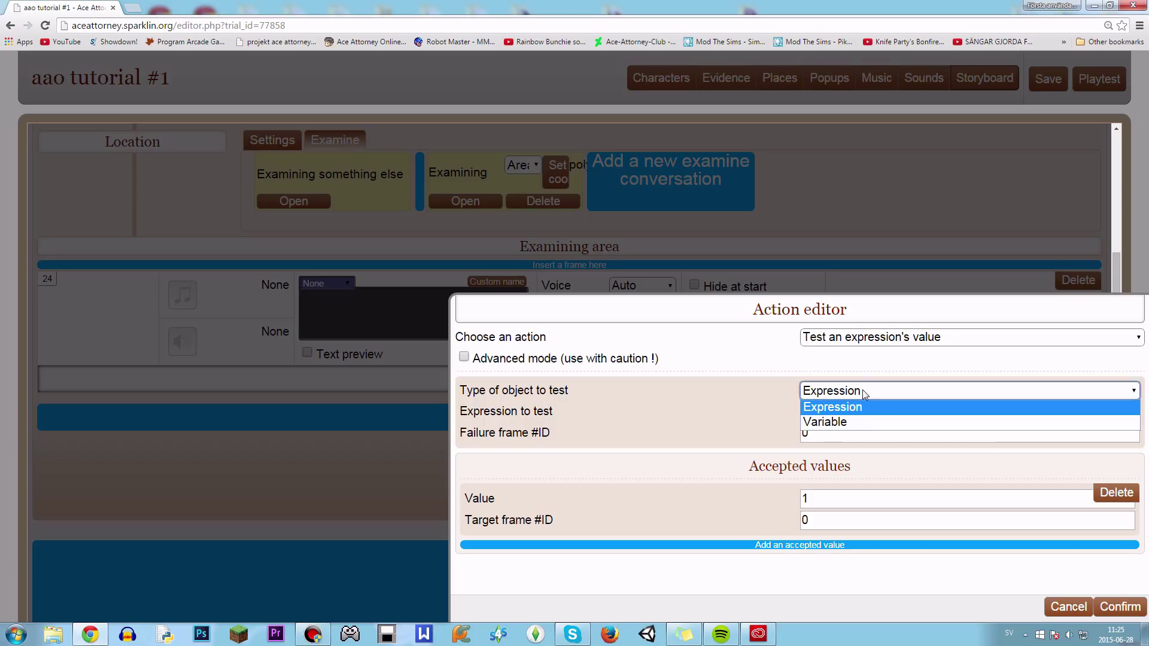
click(863, 421)
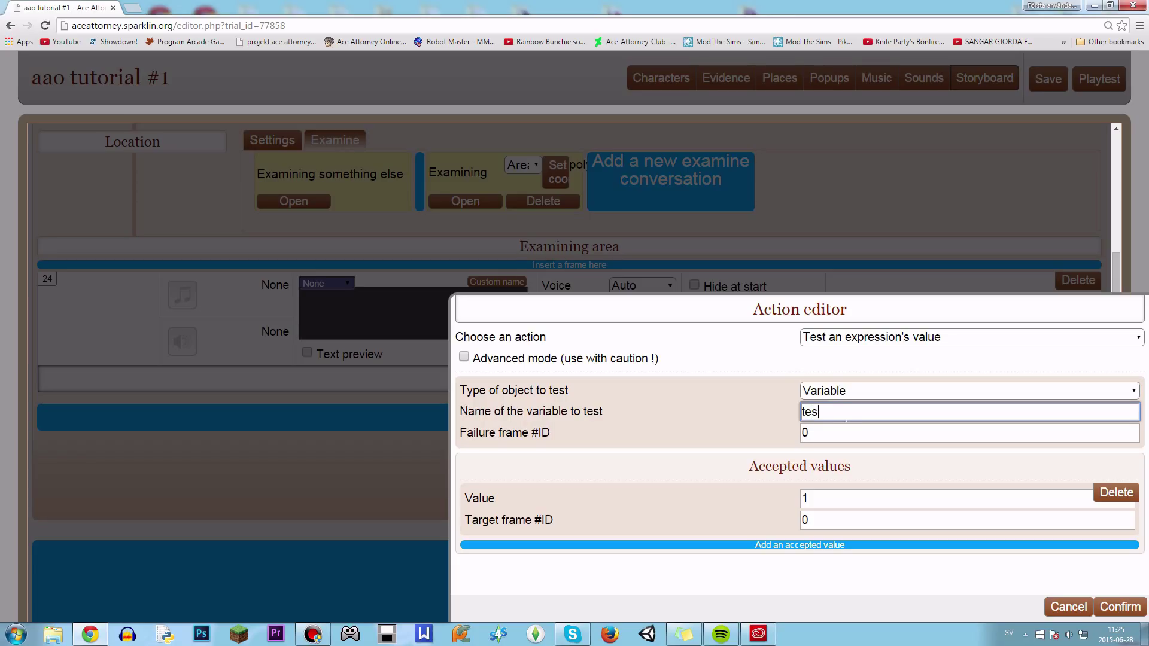
text(test)
key(Tab)
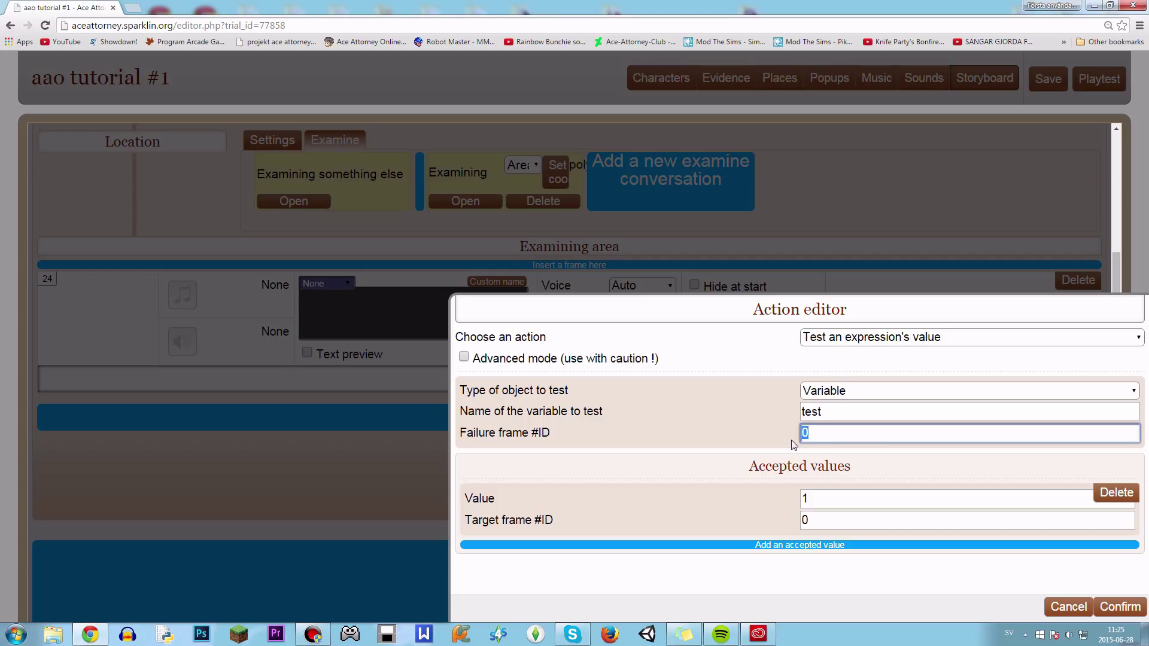
Step: Check the test's variable name and accepted value, and confirm the action for frame 24
click(842, 499)
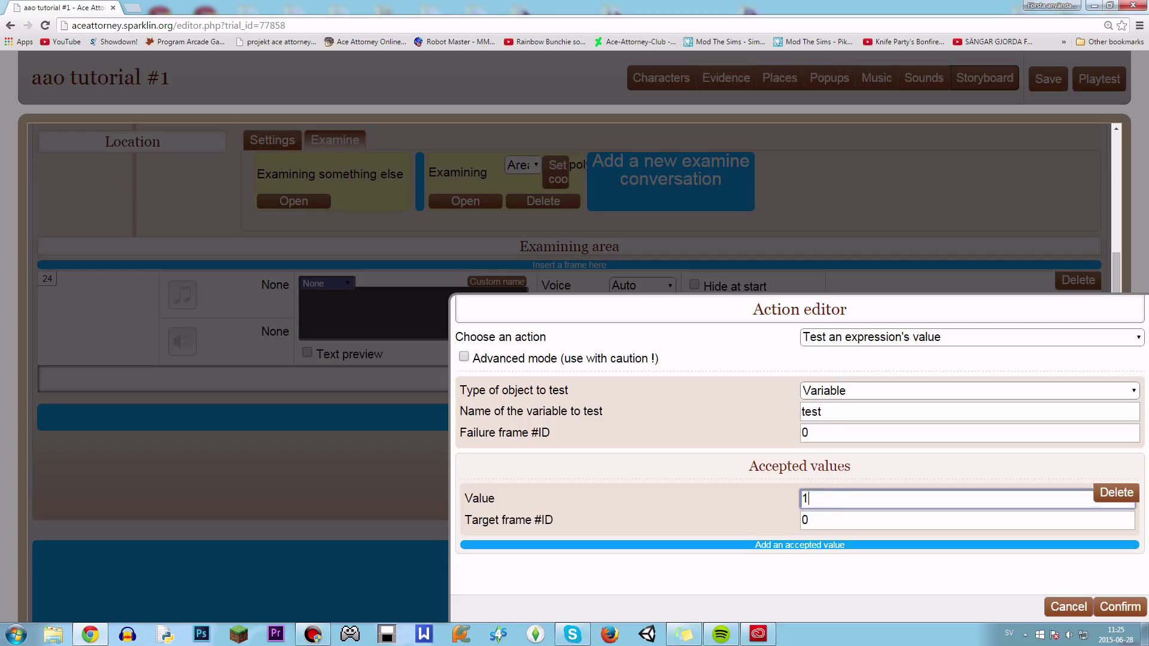
drag(838, 499, 777, 515)
click(838, 499)
drag(828, 412, 799, 426)
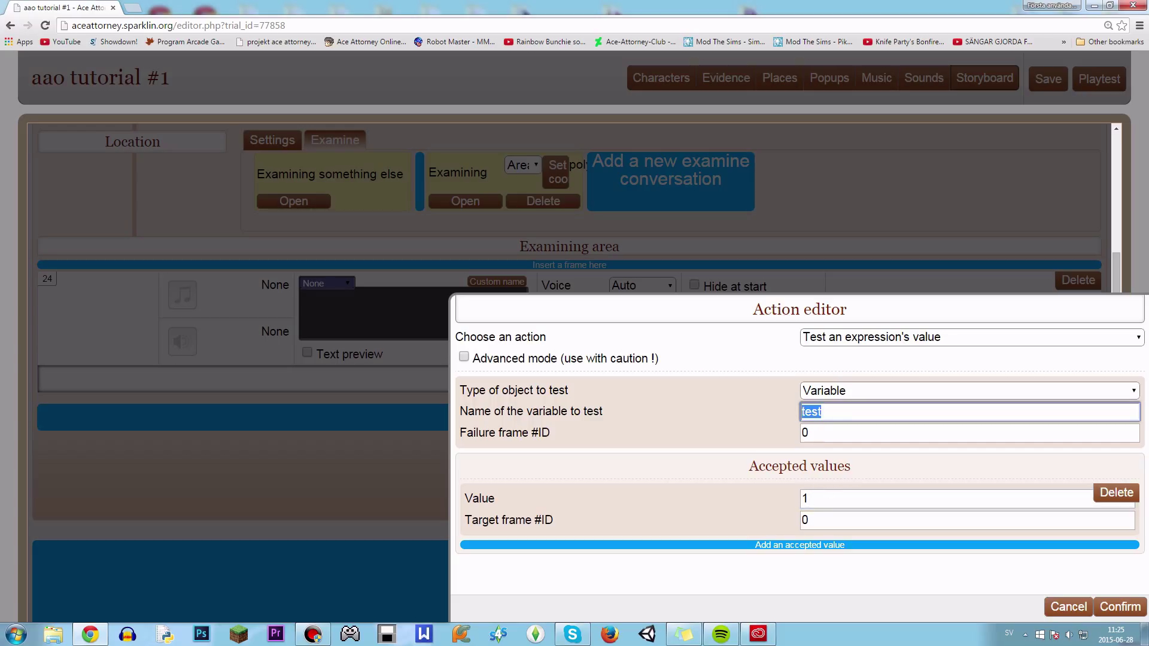
click(838, 499)
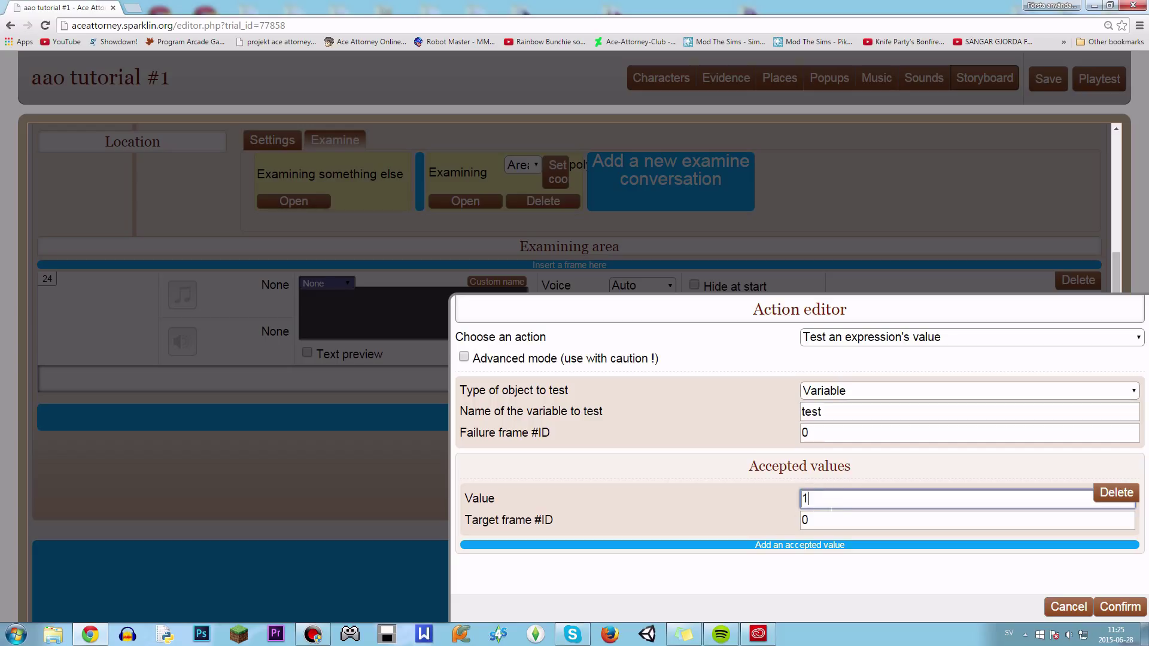
key(Tab)
click(850, 522)
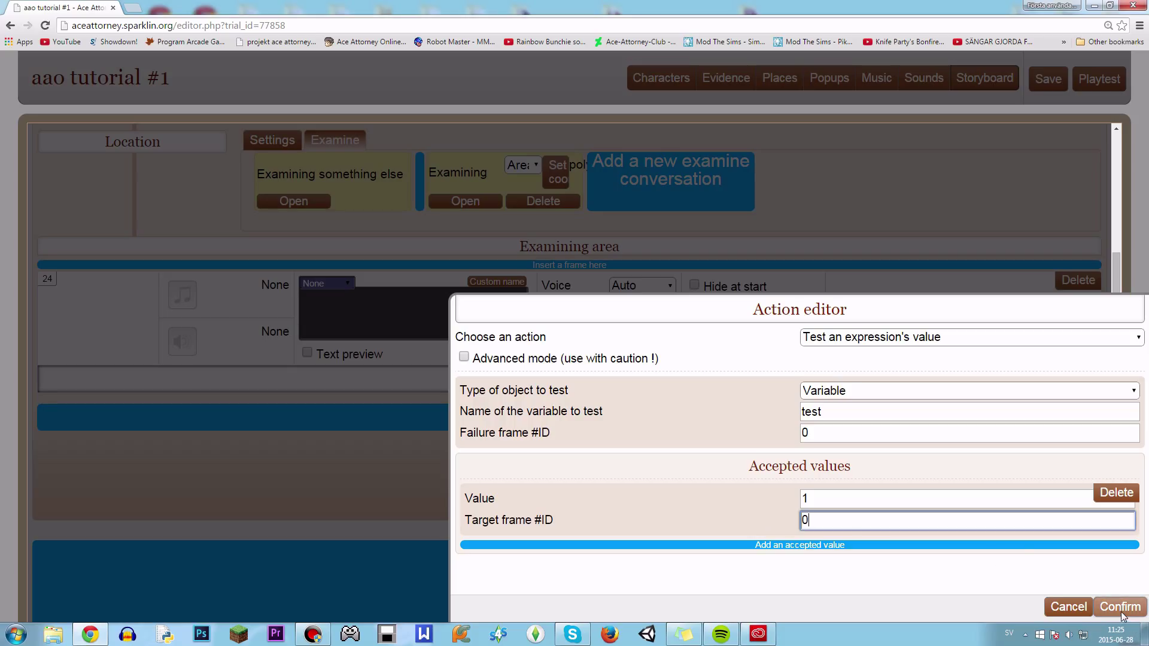
click(1119, 607)
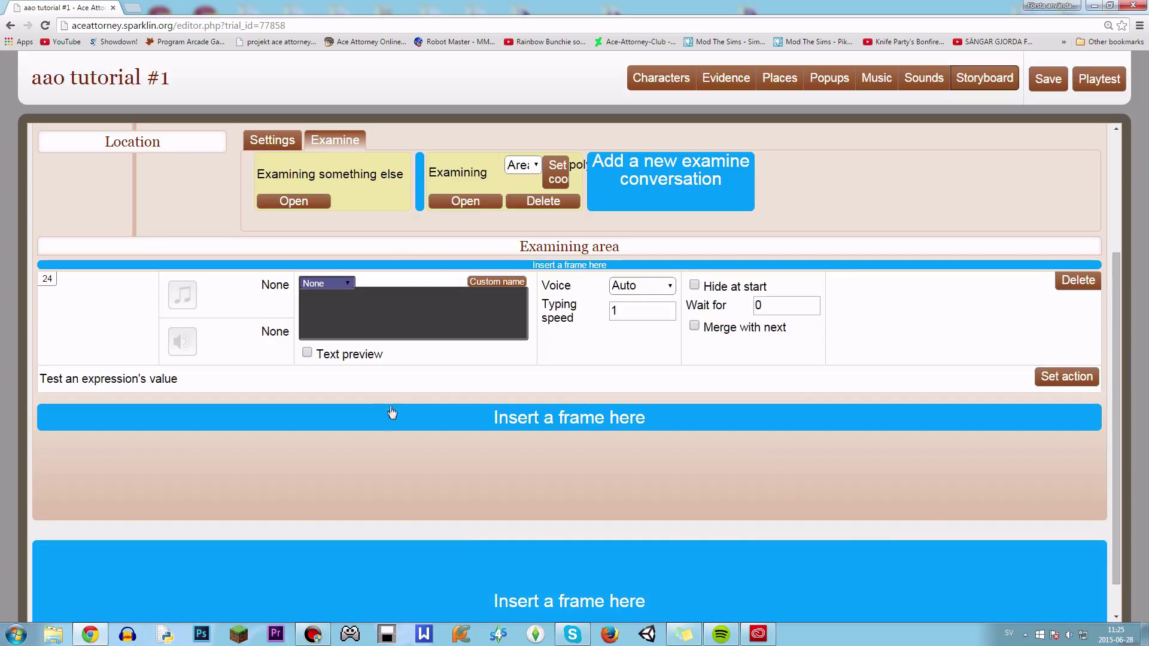
Step: Insert a frame below frame 24 with the text "You spoke about those chairs in the conversation."
click(392, 413)
click(331, 443)
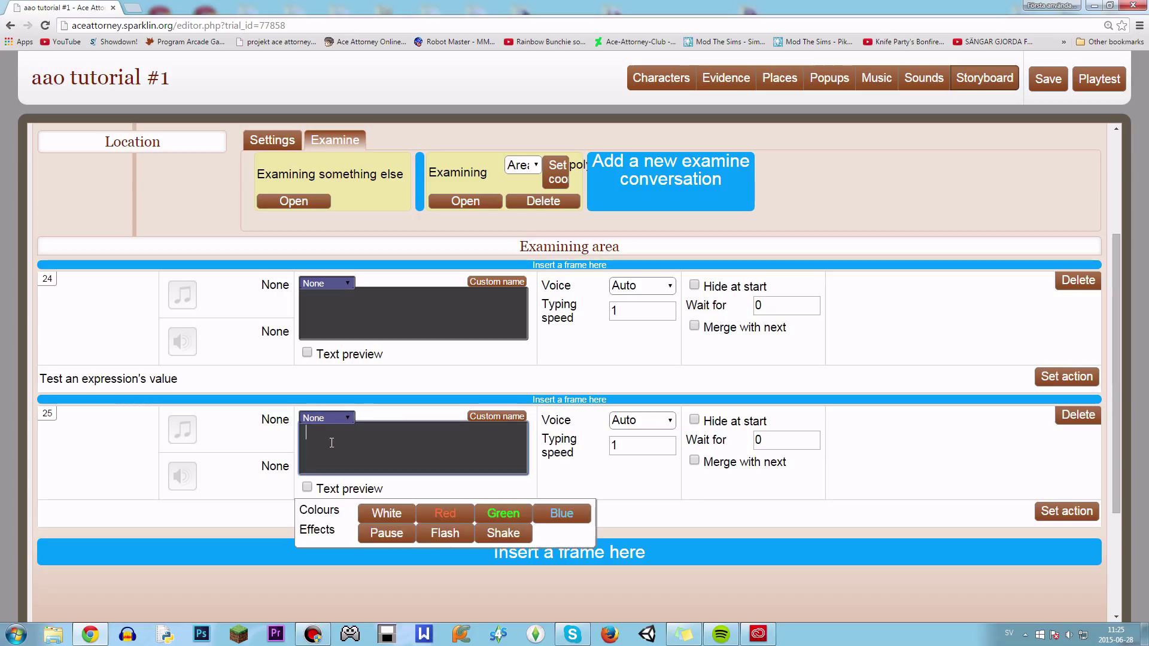
text(You told me)
key(BackSpace)
key(BackSpace)
key(BackSpace)
key(BackSpace)
key(BackSpace)
text(spoke about th)
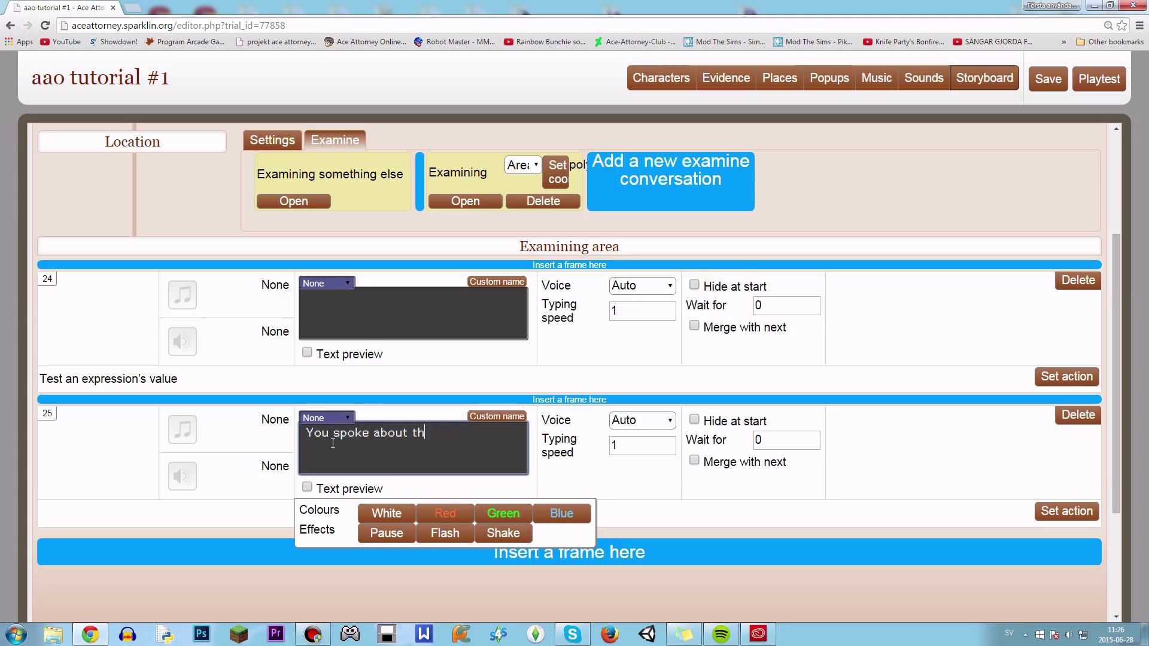
text(ose chairs in )
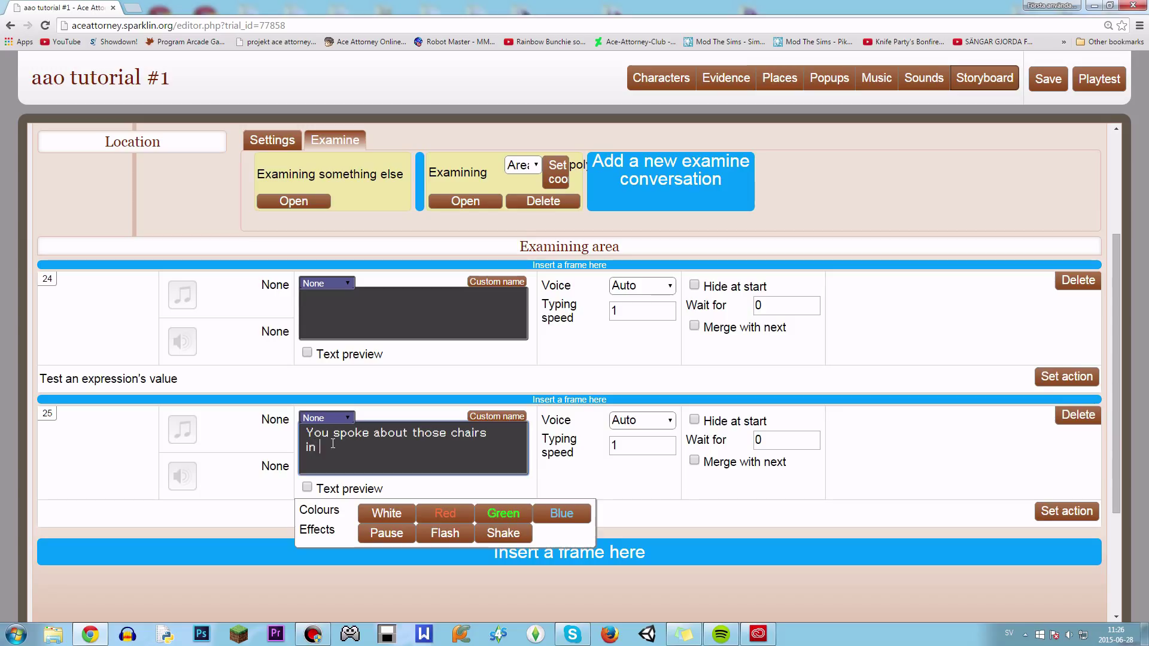
text(the conversation)
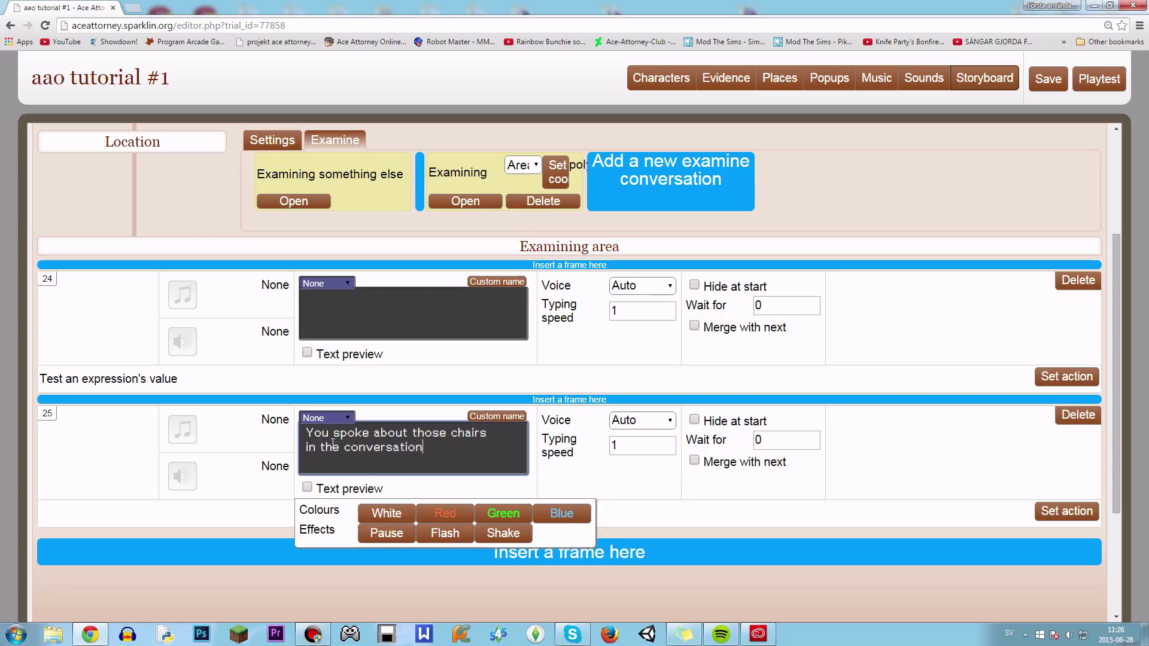
text(.)
Step: Insert another frame directly below frame 24, and set the voice of both it and the "You spoke" frame to None
click(342, 399)
click(379, 443)
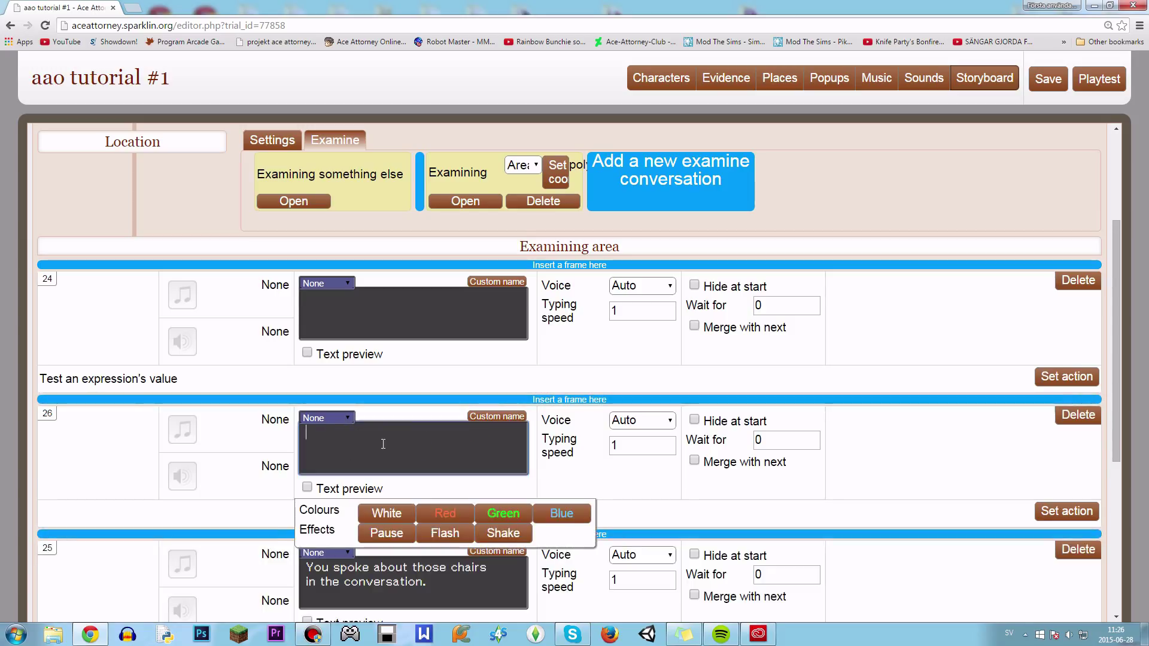
click(648, 429)
click(628, 451)
click(647, 555)
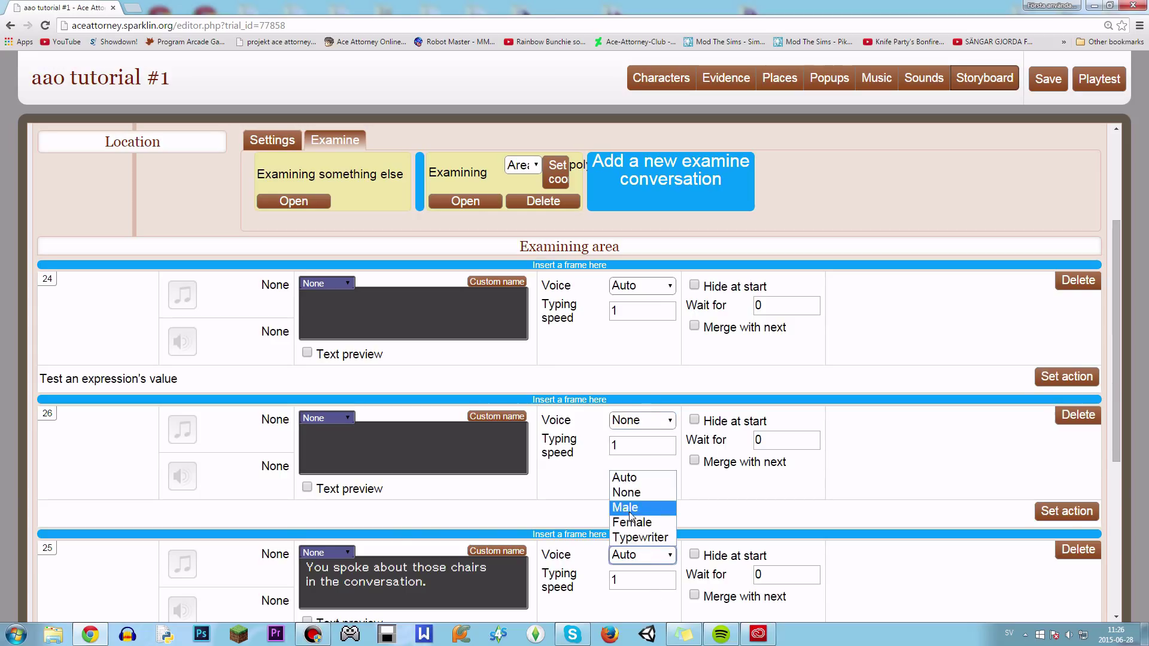
click(629, 490)
Step: Enter "These chairs look mysterious." as the text of the new frame below frame 24
click(473, 456)
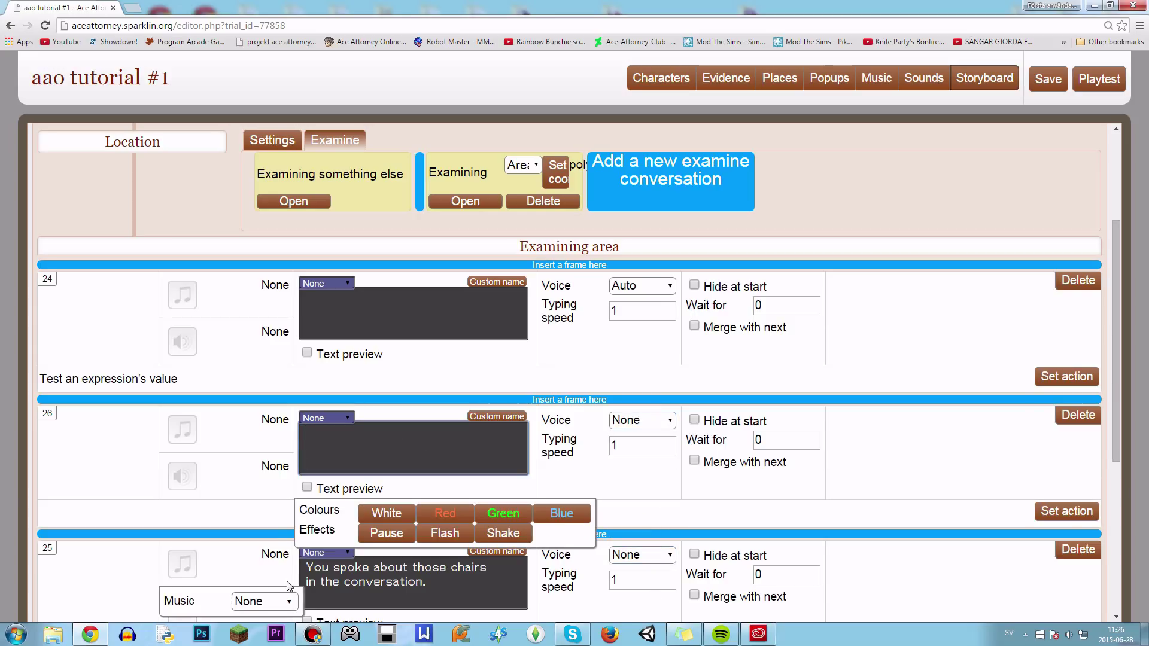
text(These chairs loo)
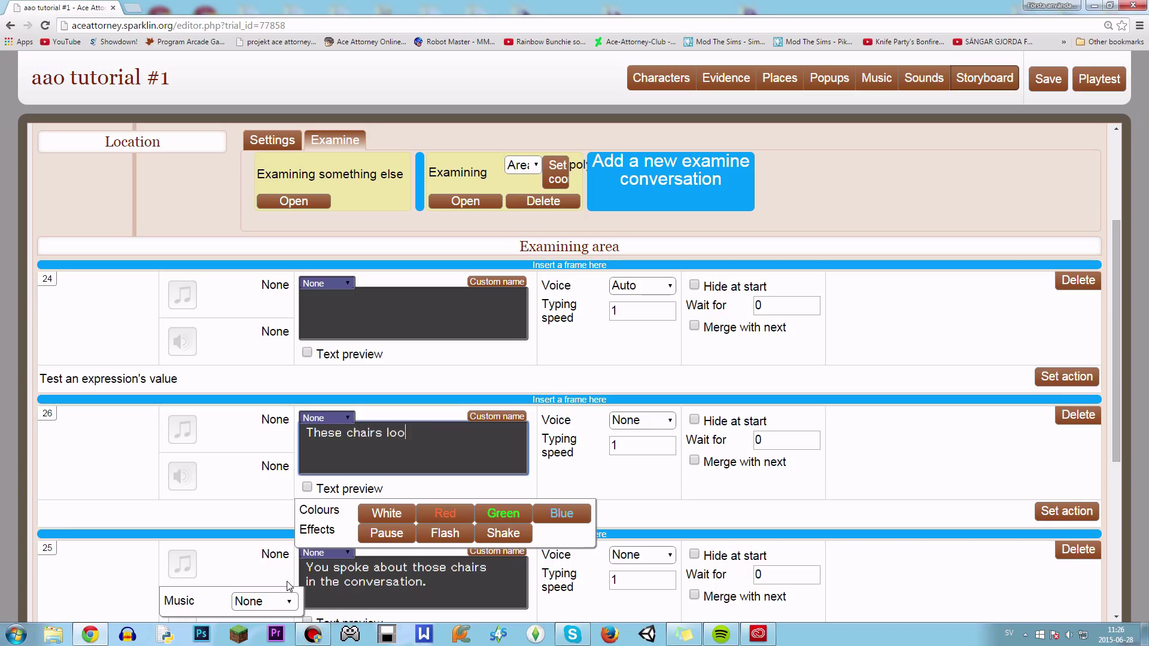
text(k mysterious.)
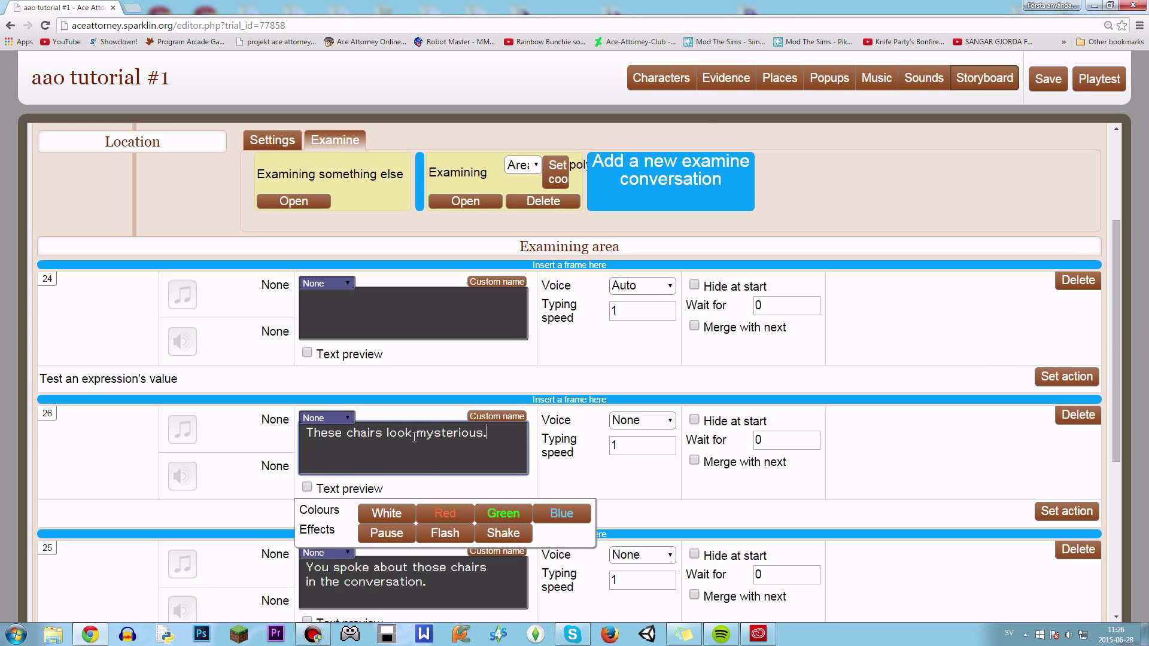
Step: Insert an empty frame after each of the two text frames and set each one's wait time to 1
scroll(553, 462, down, 3)
click(638, 367)
drag(778, 396, 711, 407)
text(1)
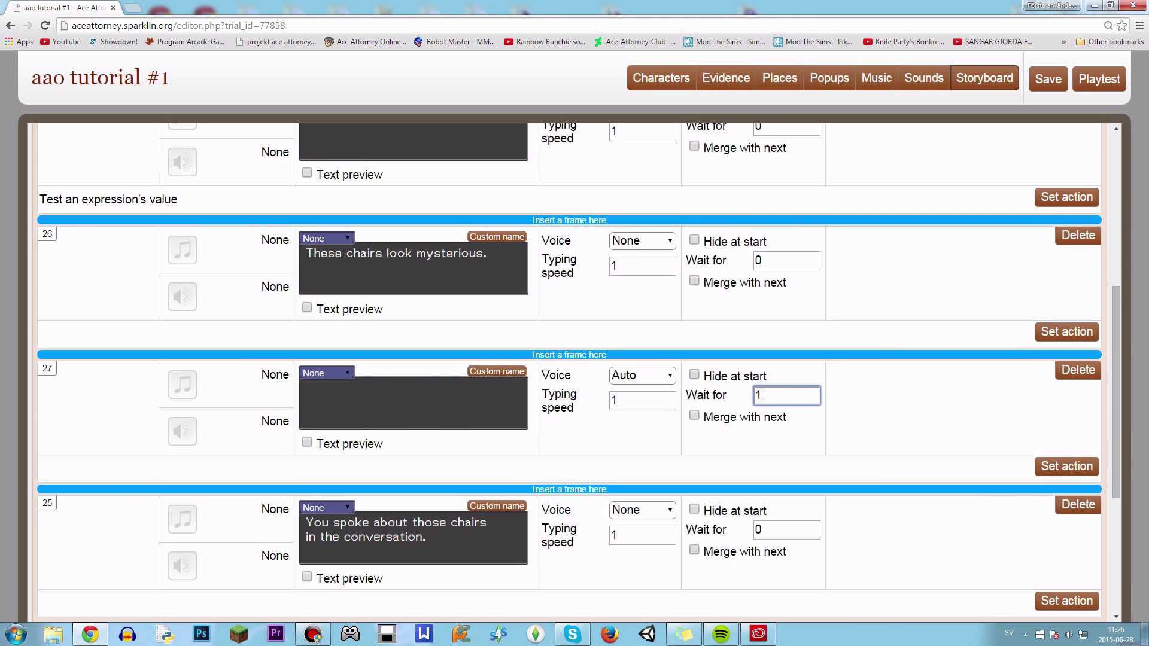
scroll(585, 525, down, 2)
click(584, 524)
drag(802, 547, 756, 546)
text(1)
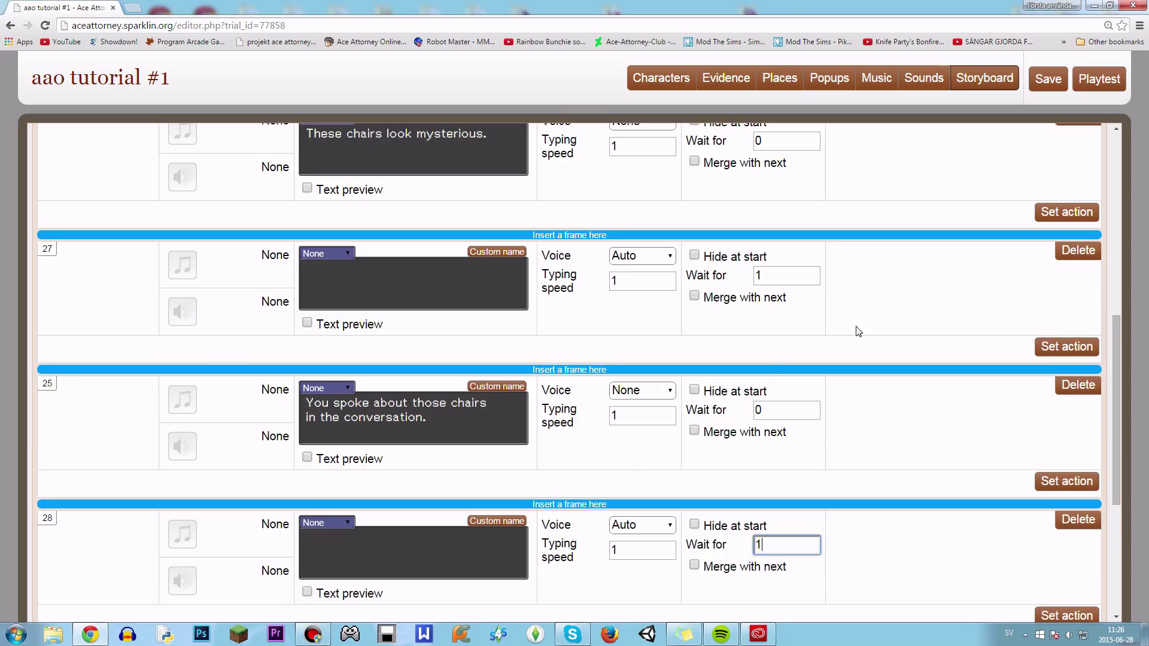
Step: Give the empty frame 27 a "Proceed to another frame" action targeting frame 28
click(1056, 348)
click(911, 338)
key(p)
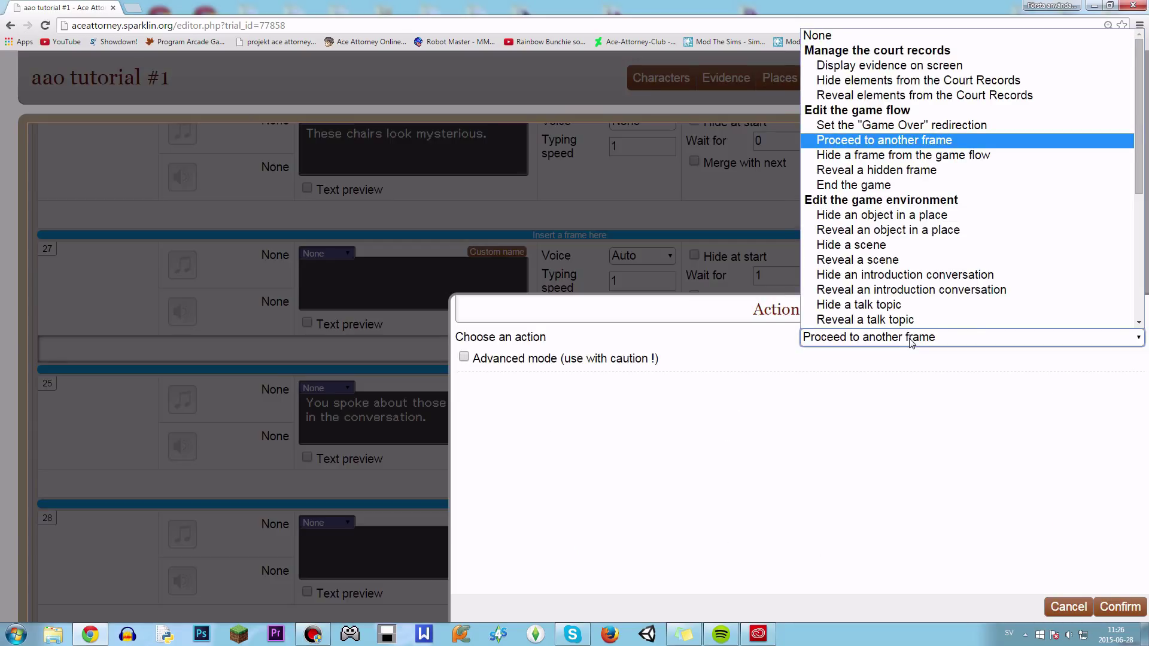
key(Return)
scroll(115, 413, down, 1)
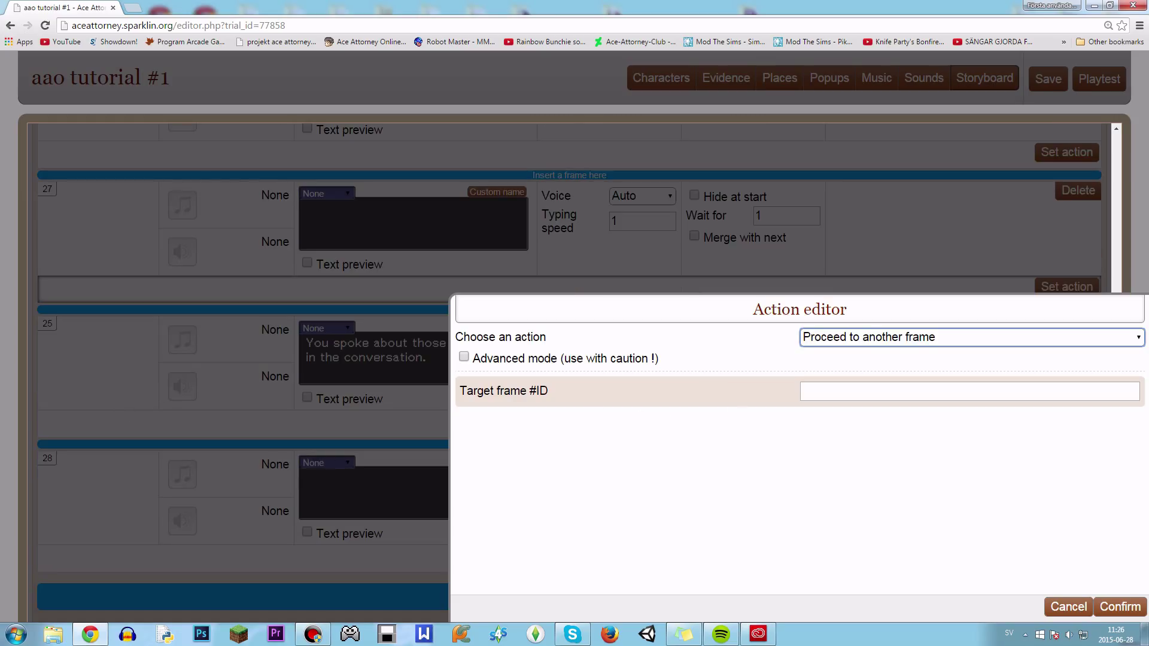
click(902, 396)
text(28)
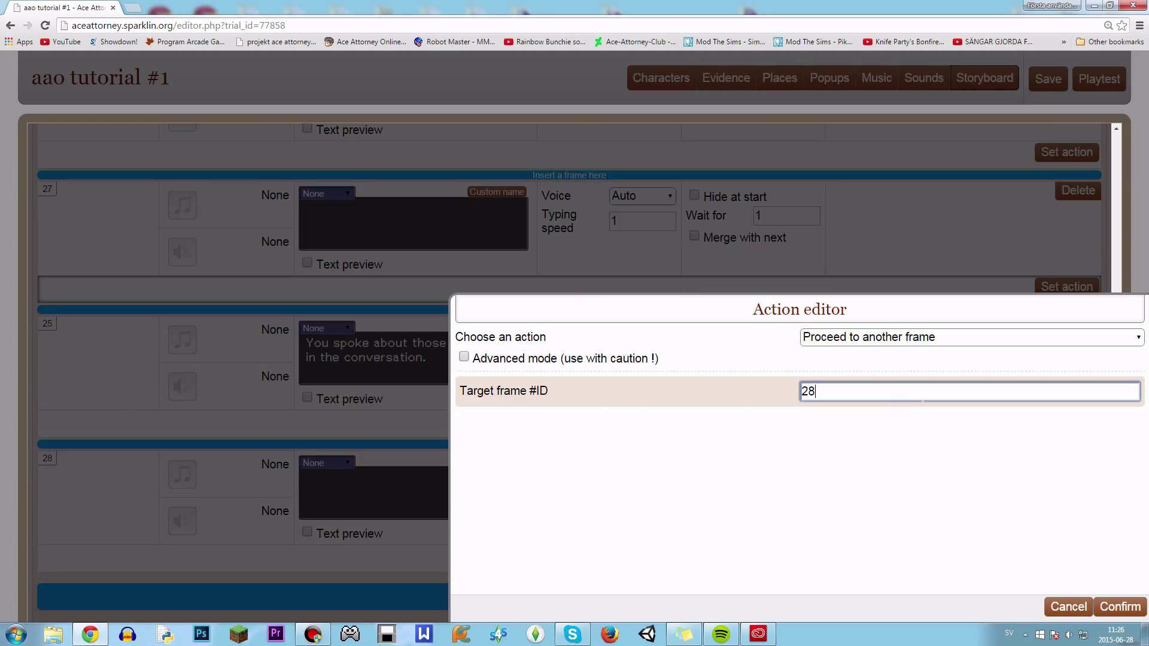
click(1119, 606)
Step: In frame 24's "Test an expression's value" action, set the target frame for the accepted value 1 to 25
scroll(622, 278, up, 1)
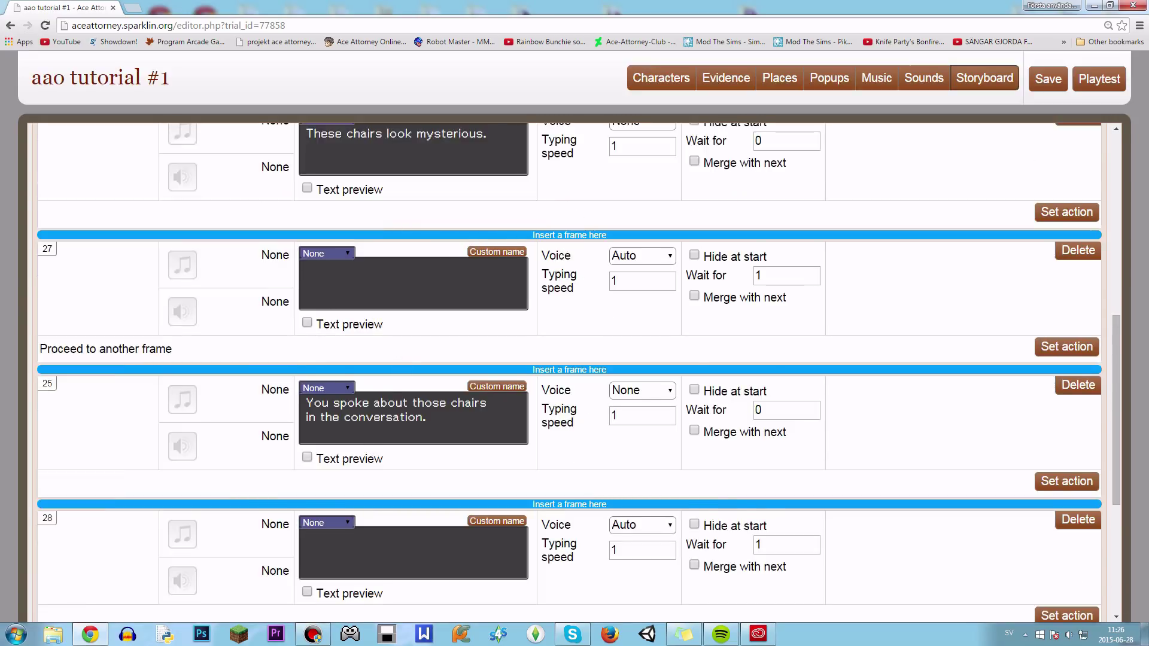
scroll(600, 198, up, 3)
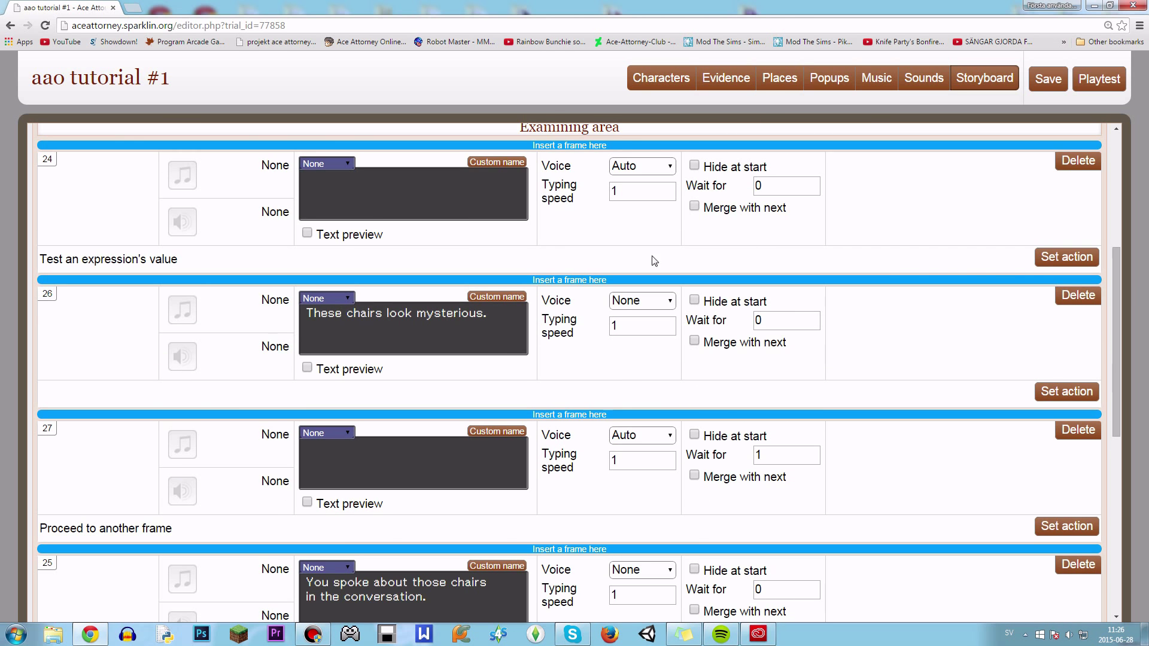
click(1051, 263)
scroll(218, 373, down, 3)
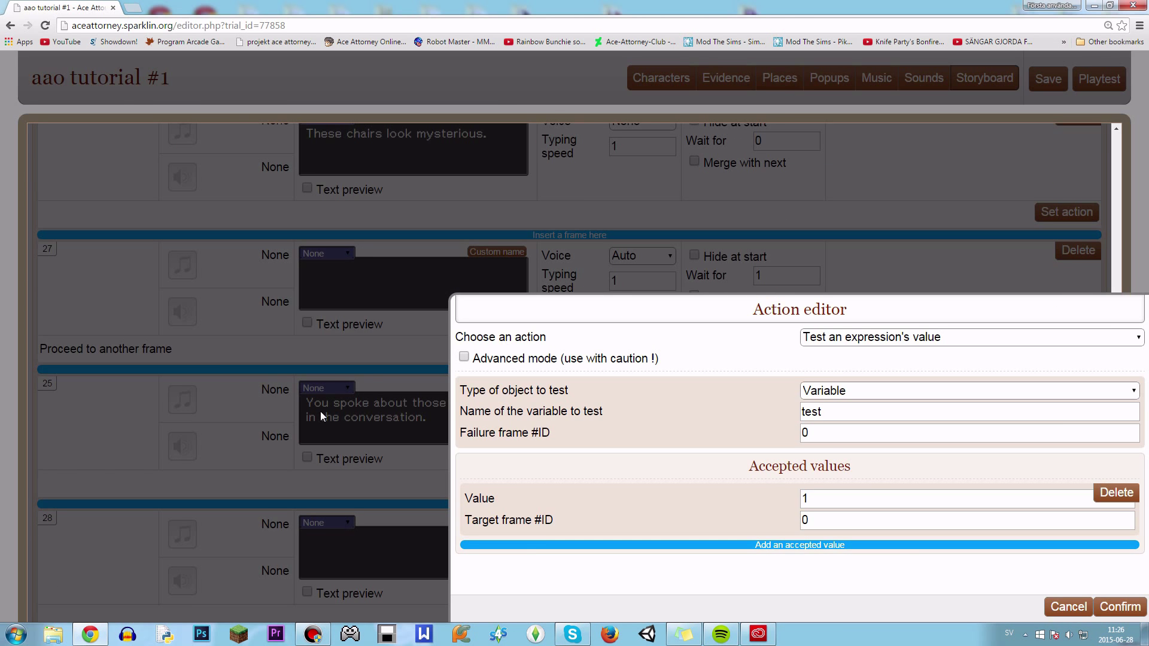
scroll(318, 383, up, 1)
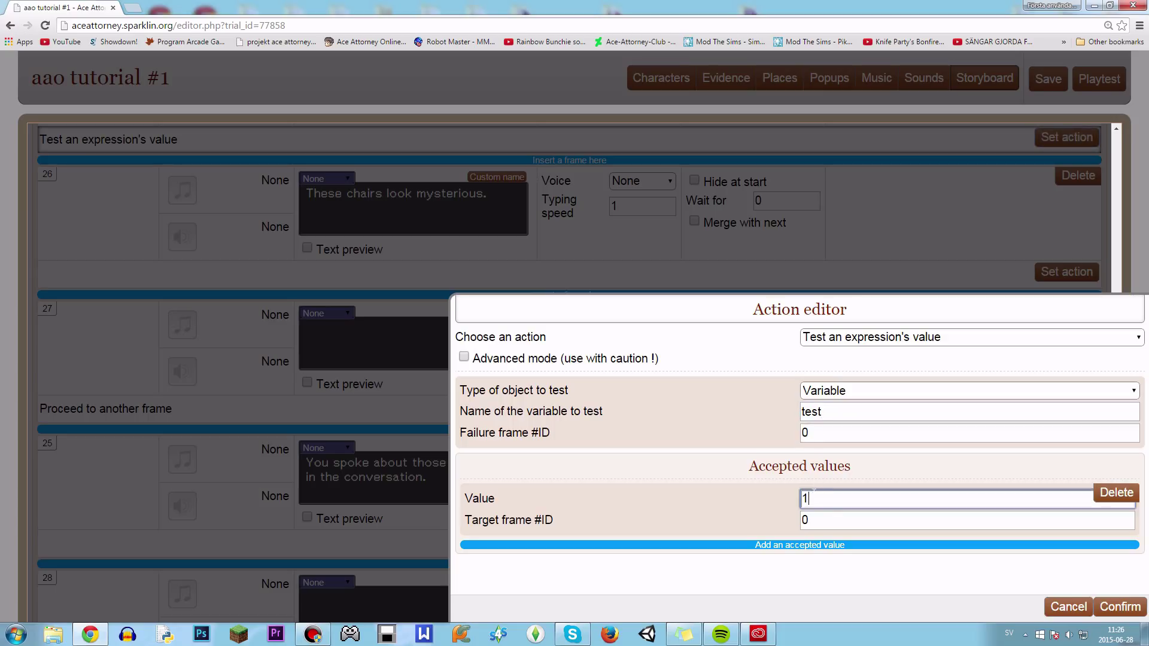
key(Tab)
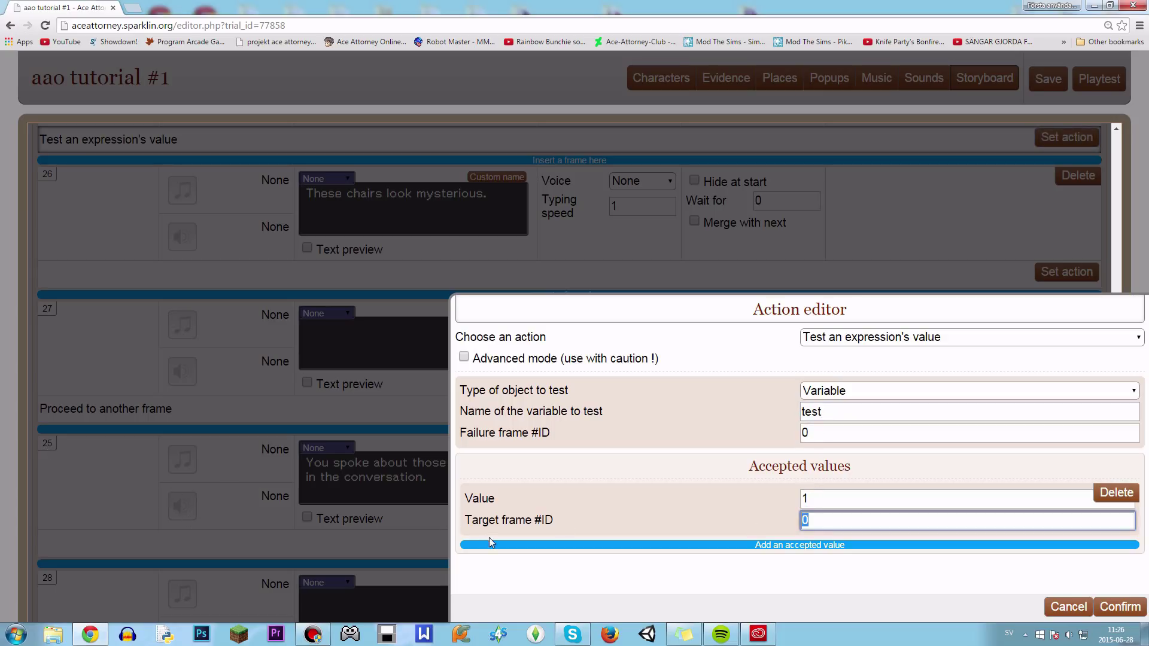
text(25)
Step: Set the failure frame of frame 24's expression test to 26 and apply the action
scroll(287, 458, up, 1)
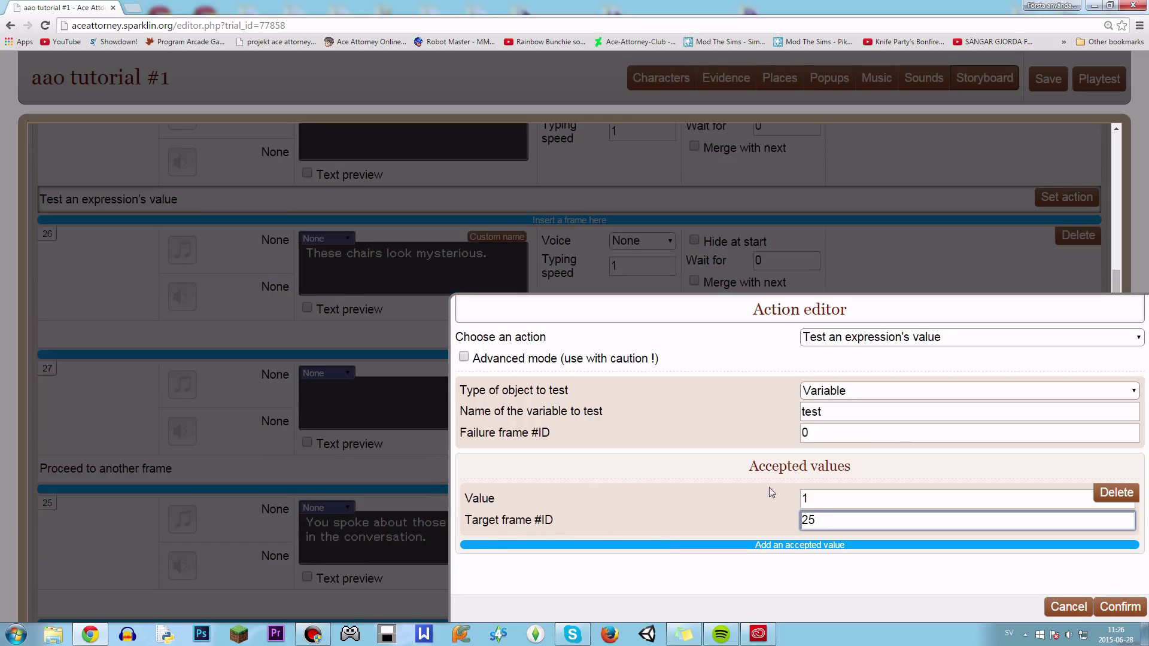
double_click(806, 433)
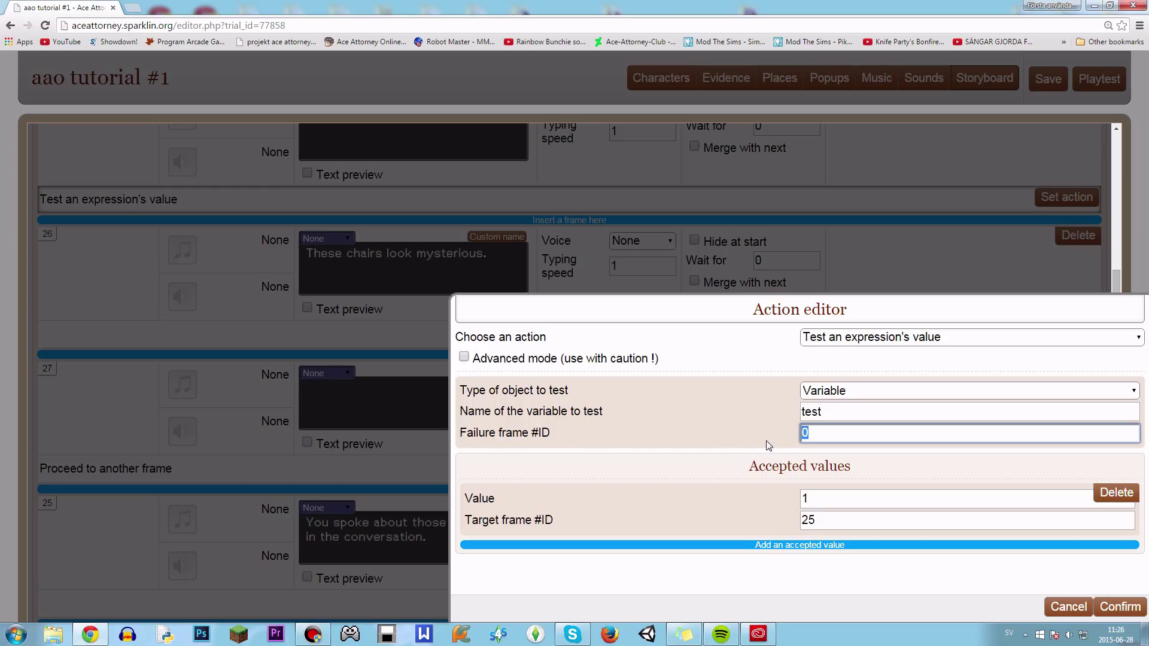
text(26)
click(1119, 607)
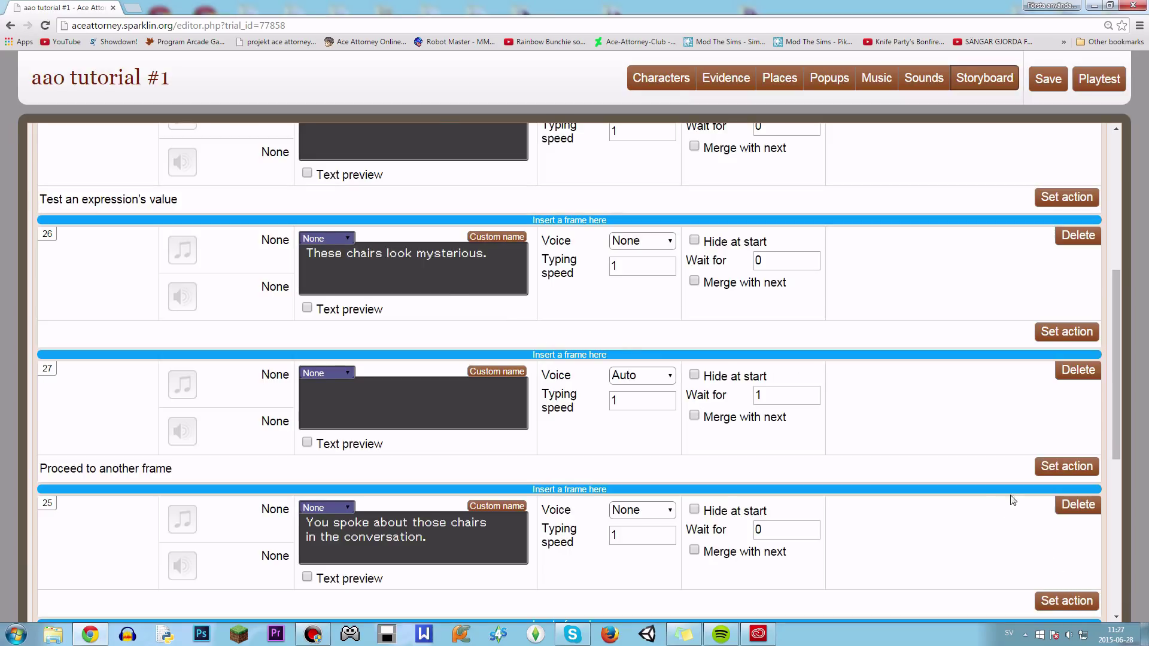
Step: Check the target of frame 27's "Proceed to another frame" action, then review the frames above it
click(1048, 467)
scroll(297, 497, down, 3)
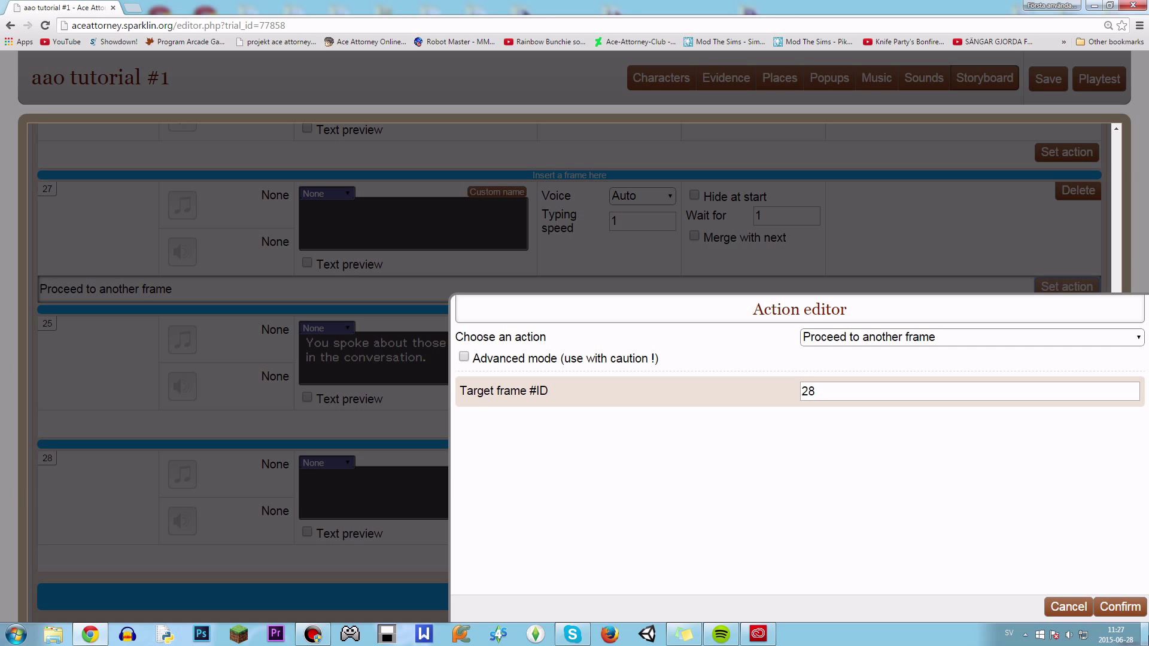
click(1134, 608)
scroll(737, 521, up, 6)
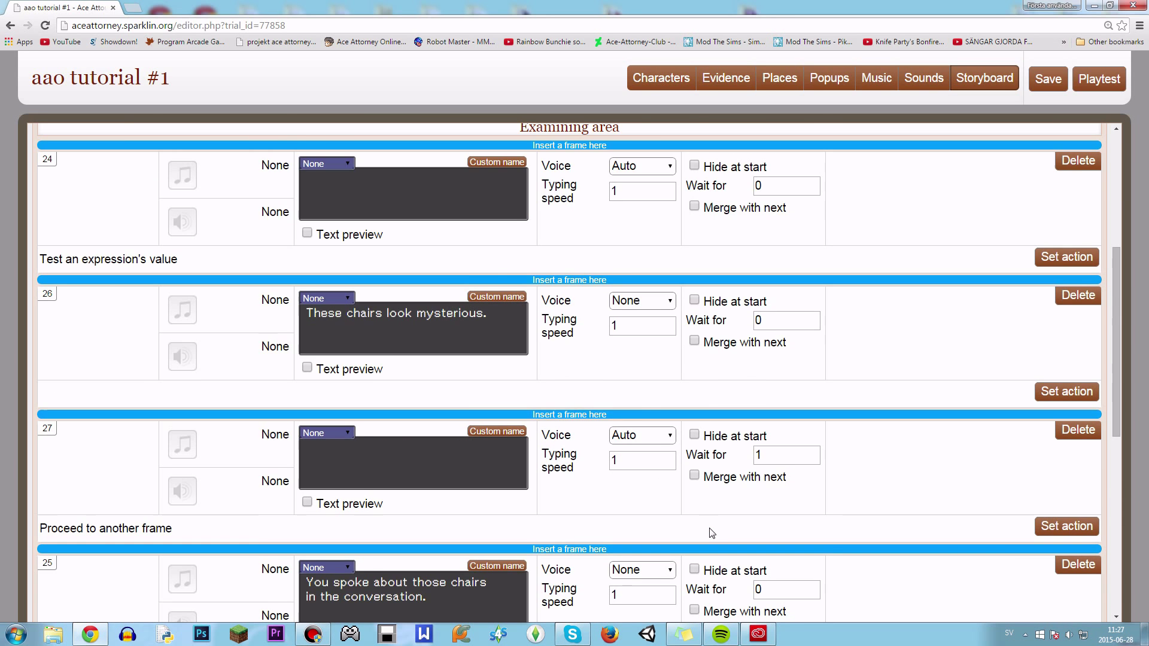
scroll(709, 526, up, 3)
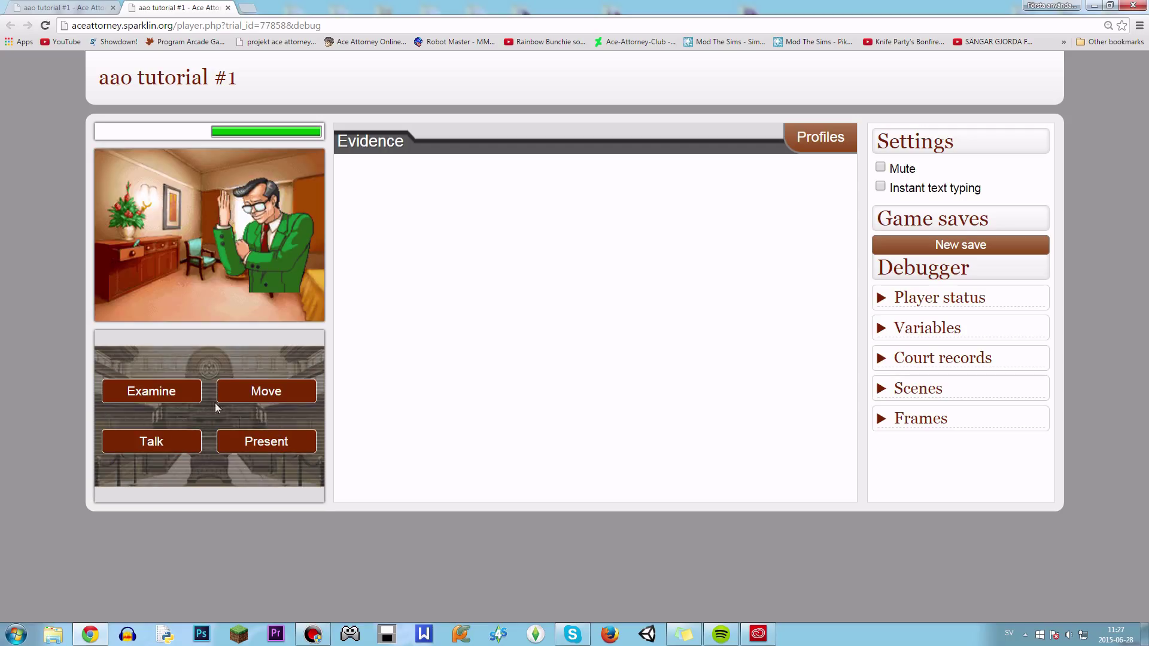
Step: In the playtest, examine the chair before talking to the character, play its message through and return to the investigation options
click(173, 391)
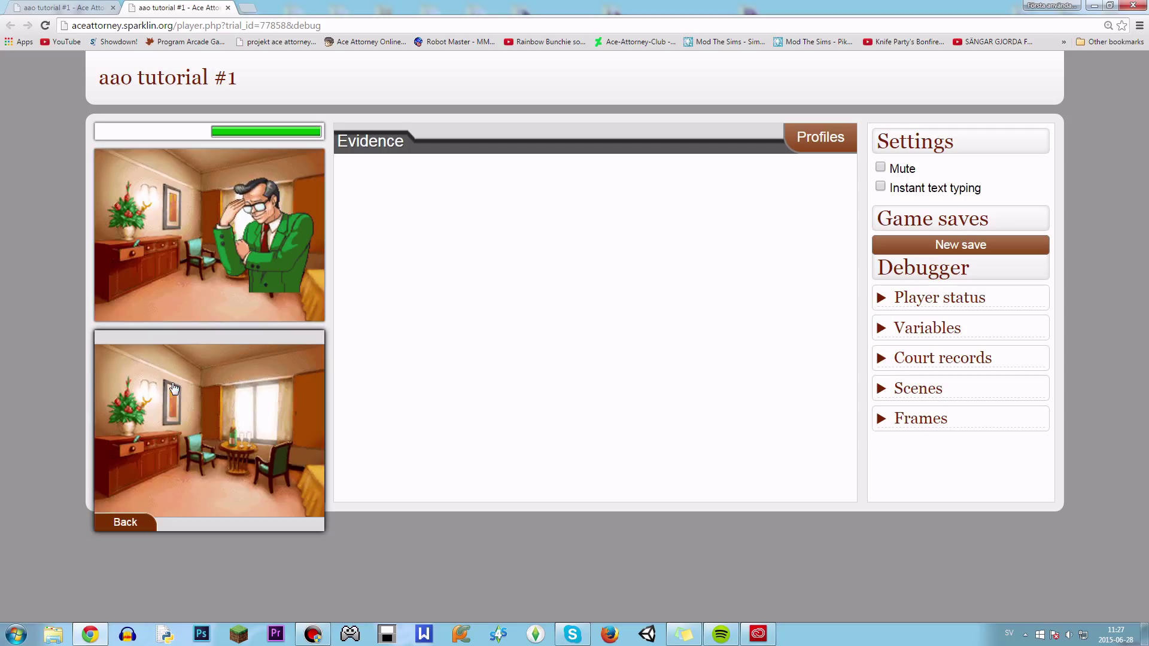
click(199, 457)
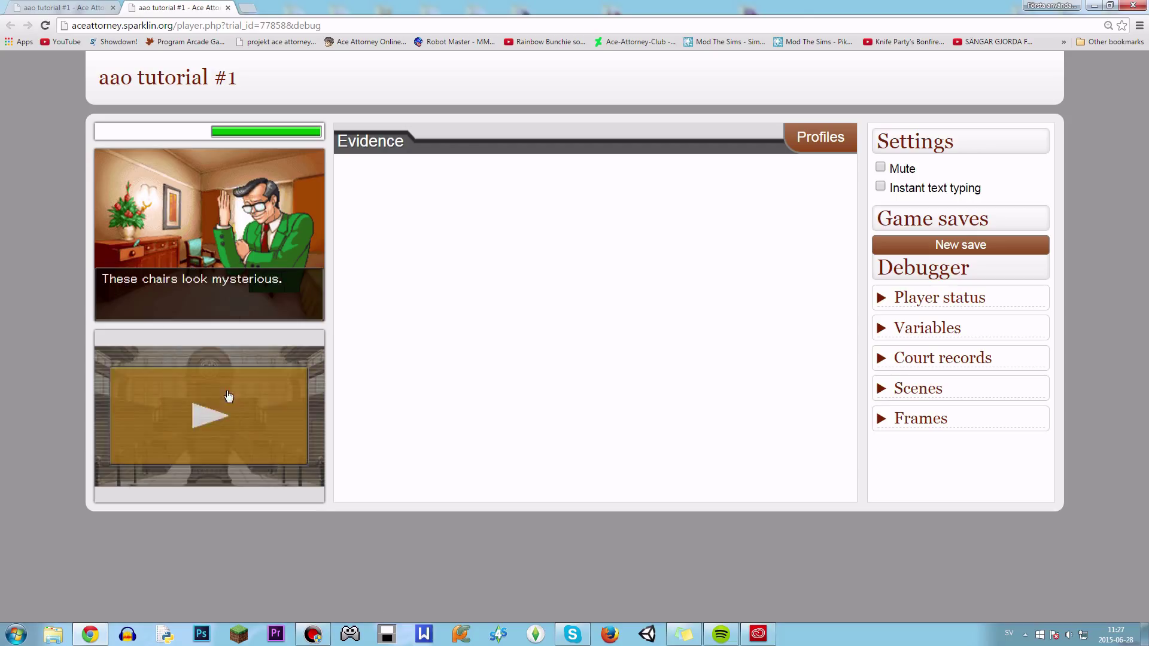
click(219, 415)
click(125, 522)
Step: Play through the Talk topic's conversation in the playtest and go back to the investigation options
click(133, 446)
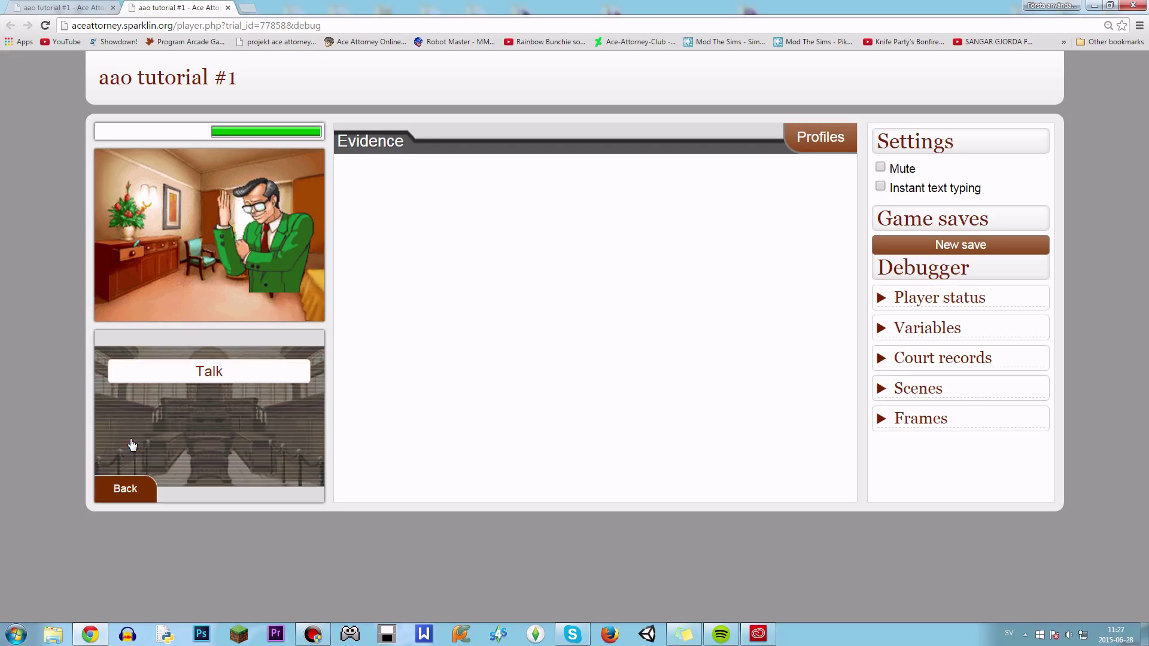
click(148, 380)
click(150, 425)
click(135, 495)
Step: Examine the chair again after the conversation, play its message through and leave the examination
click(149, 389)
click(199, 448)
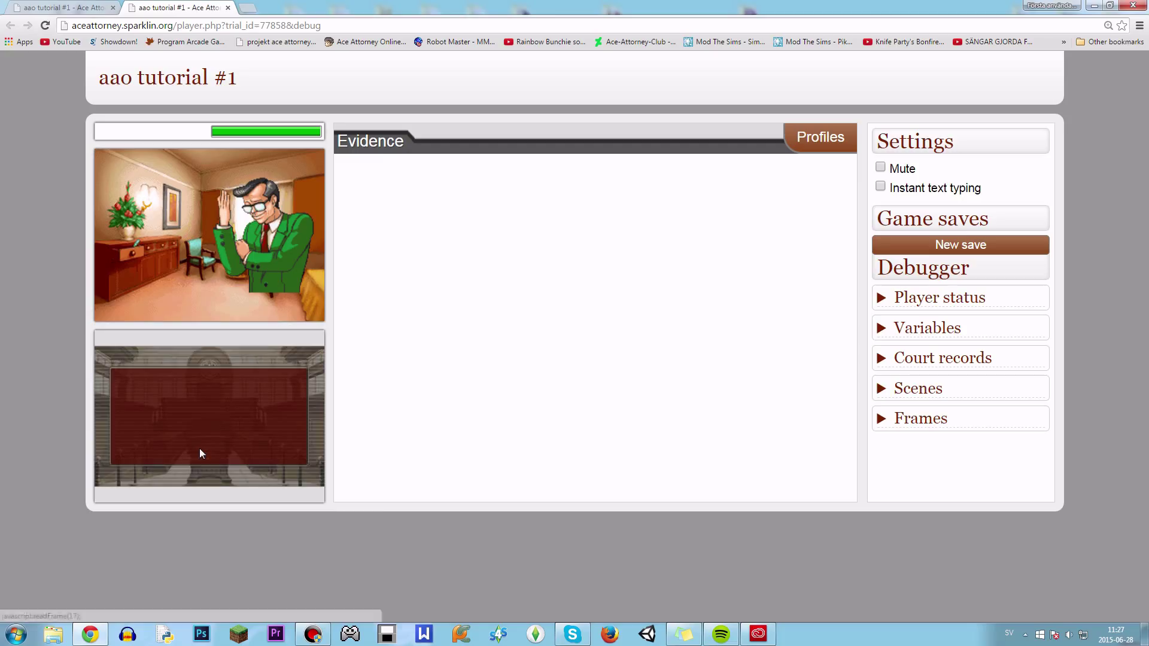
click(205, 443)
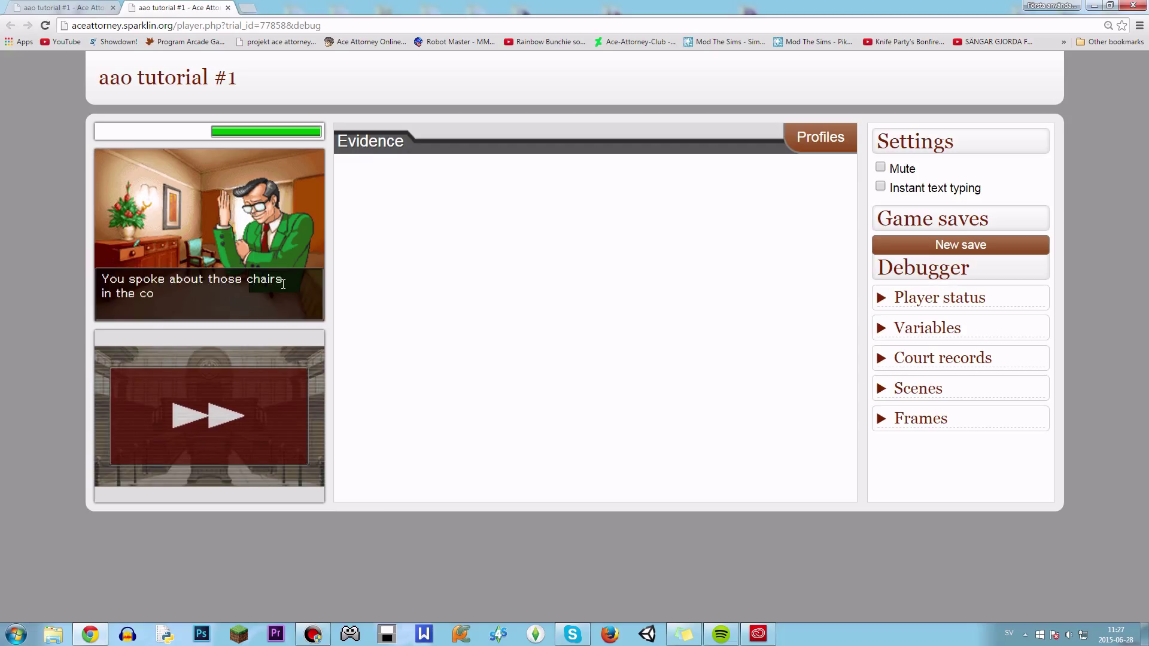
click(213, 450)
click(132, 521)
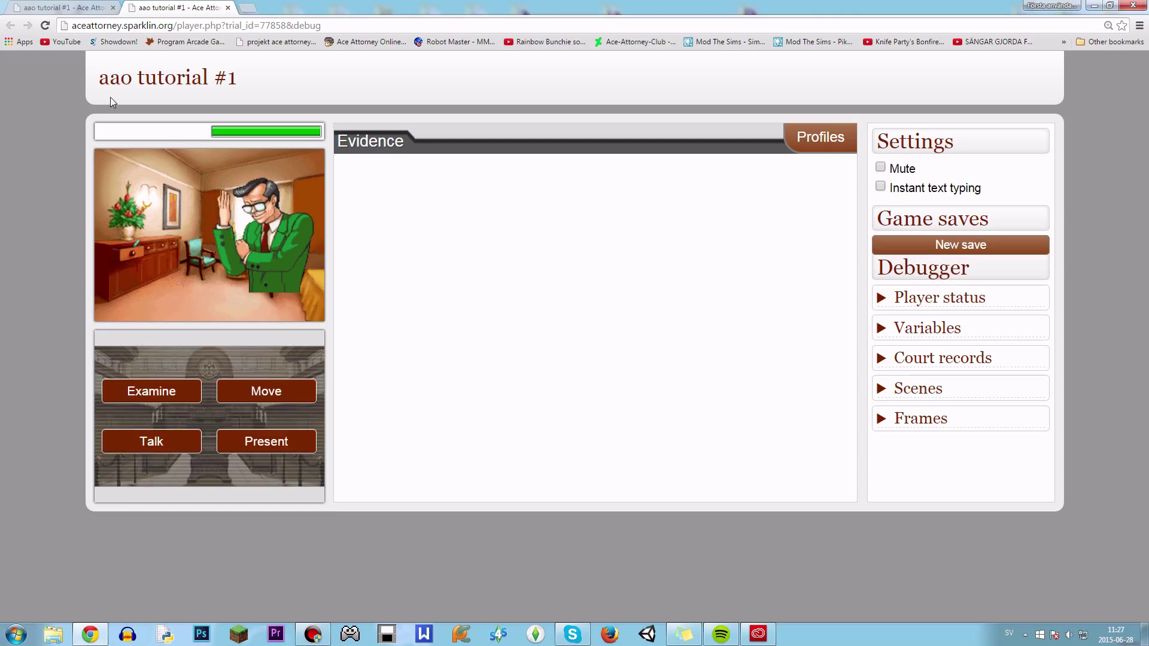
Step: Close the playtest and open the Talk topic's frames in investigation scene #1's dialogue on the Storyboard
click(75, 6)
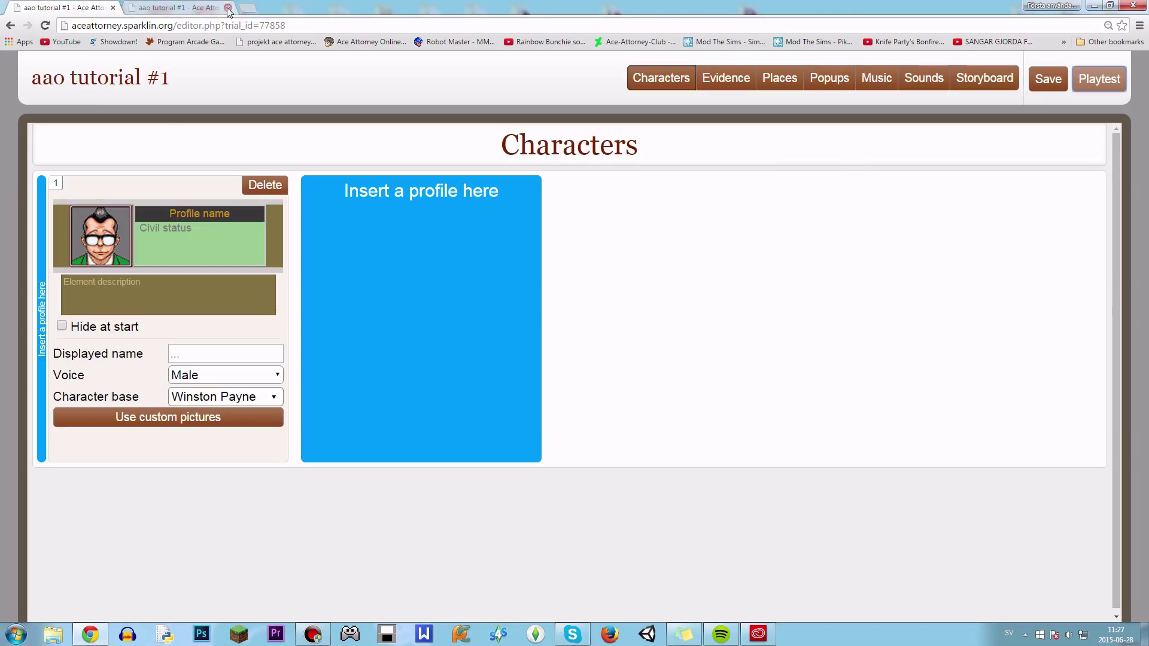
click(228, 8)
click(984, 78)
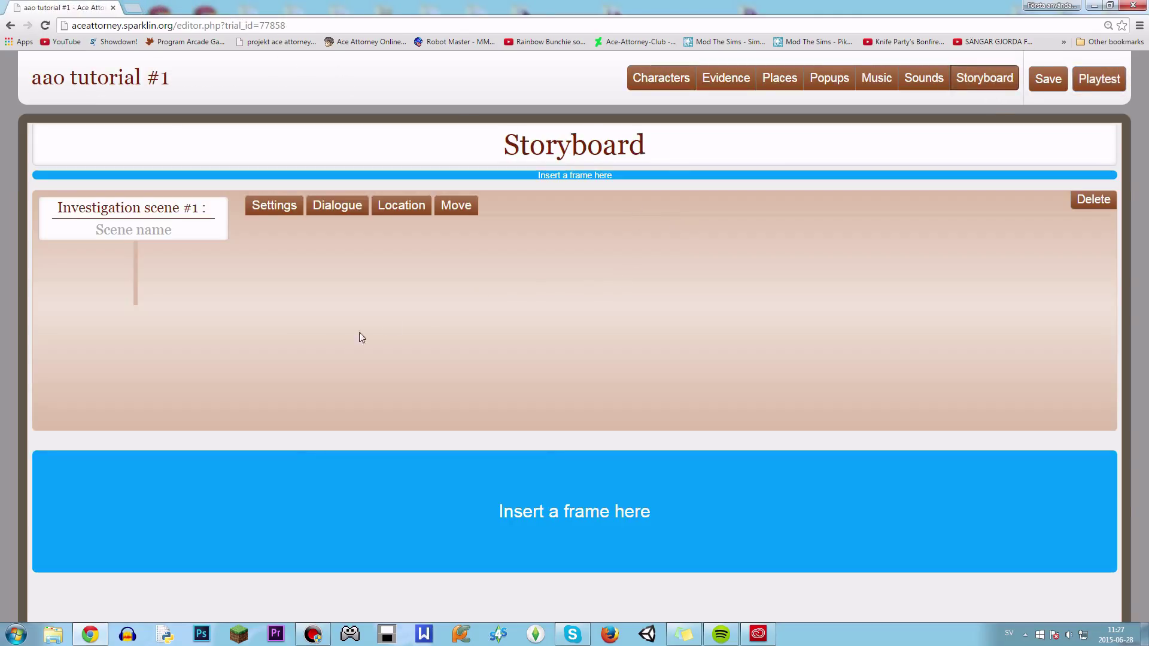
click(336, 205)
click(294, 255)
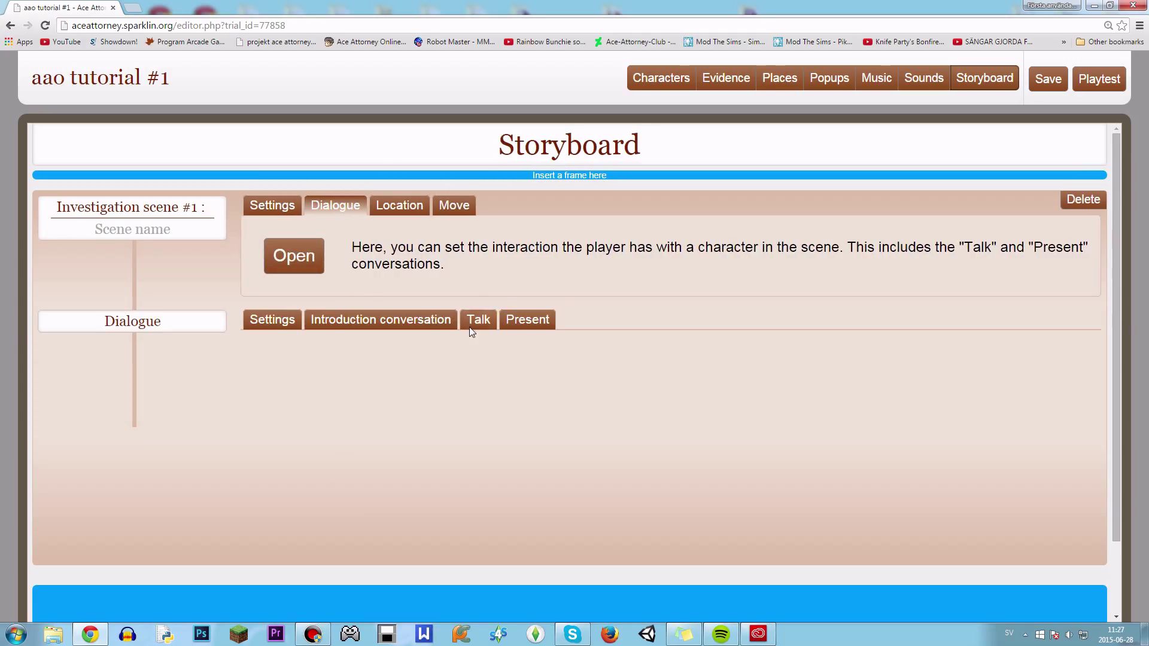
click(400, 205)
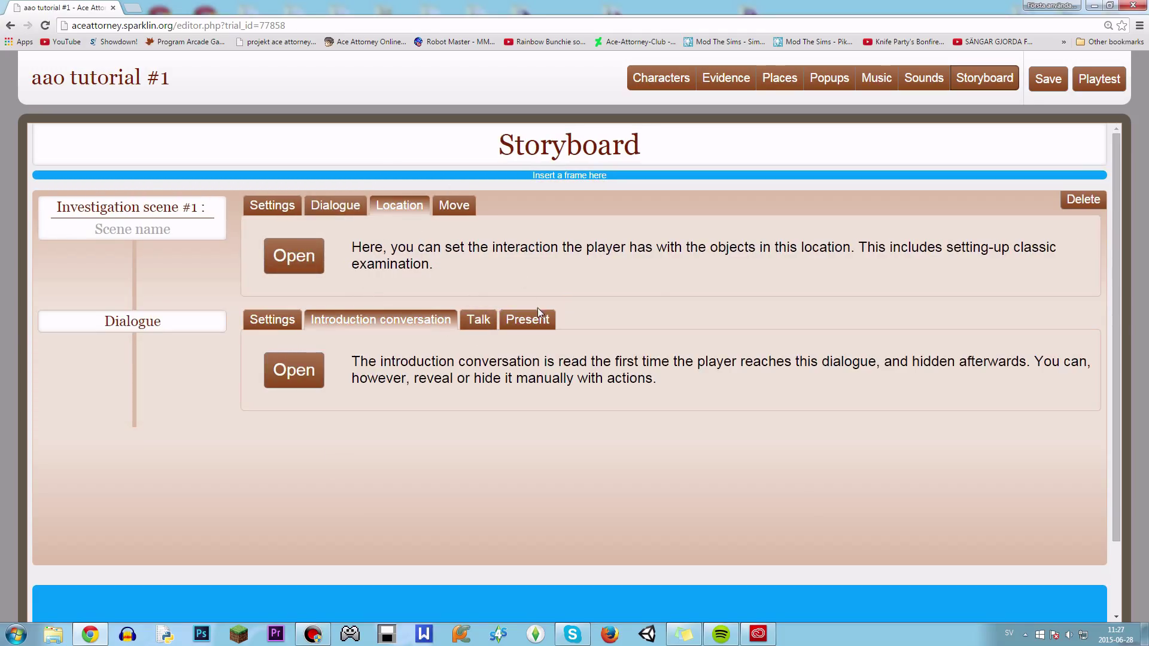
click(479, 320)
click(294, 381)
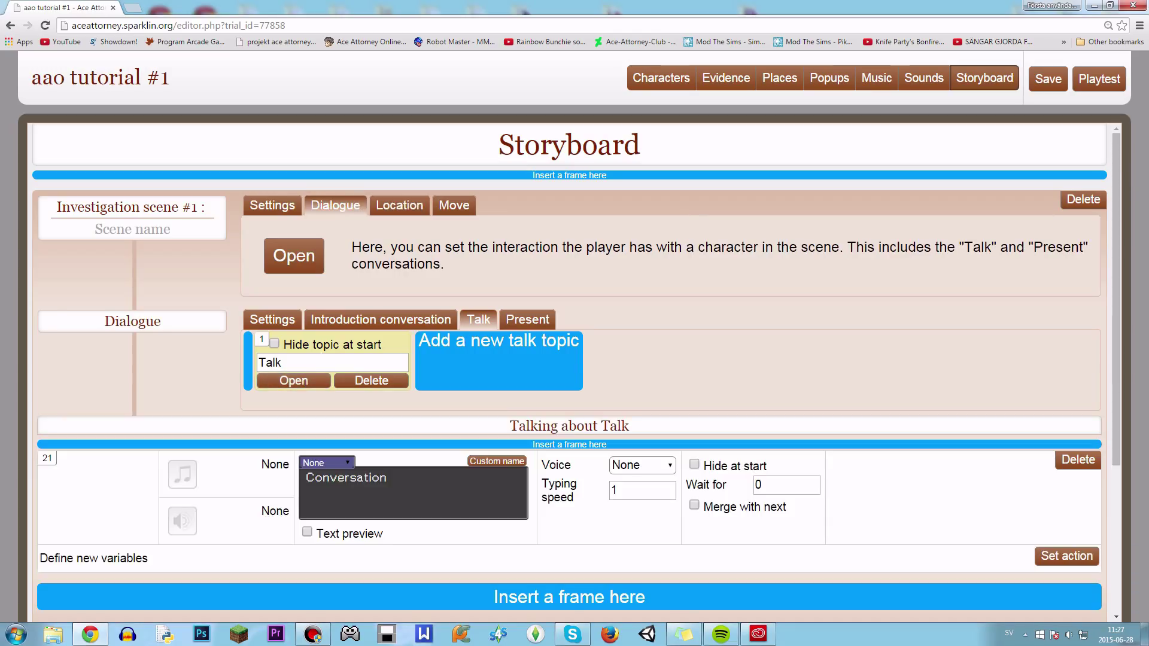
click(400, 205)
click(358, 210)
click(373, 208)
click(338, 207)
Step: Review frame 21's "Define new variables" action and the available variable actions, then leave the action editor without changes
click(1067, 556)
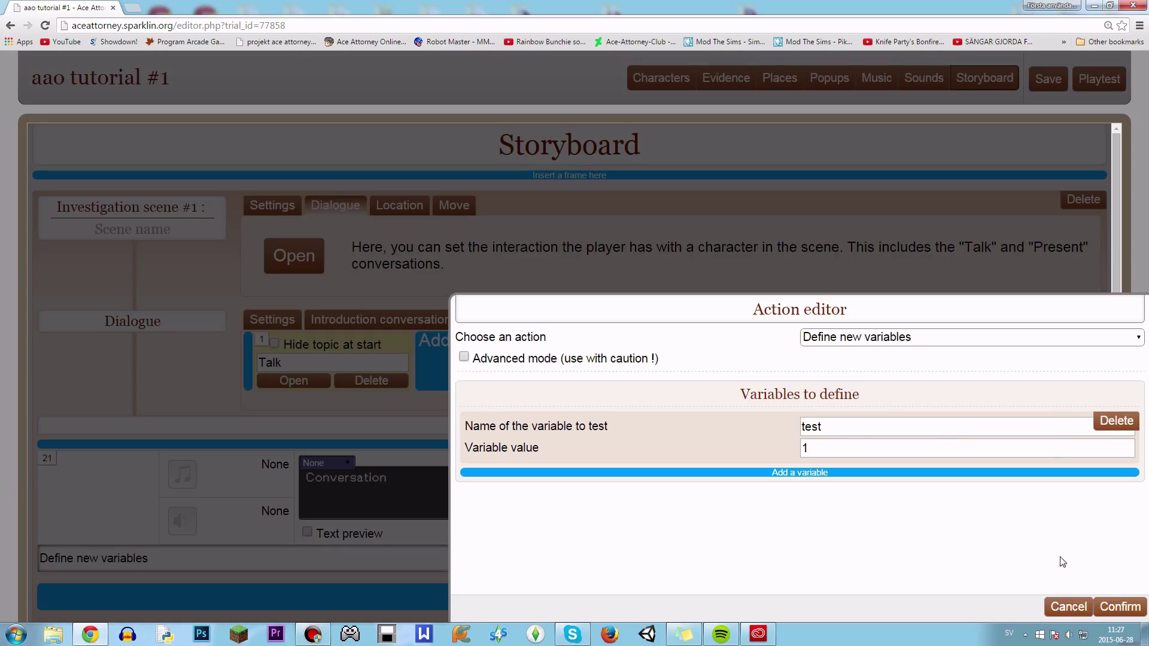
click(836, 343)
scroll(900, 258, down, 1)
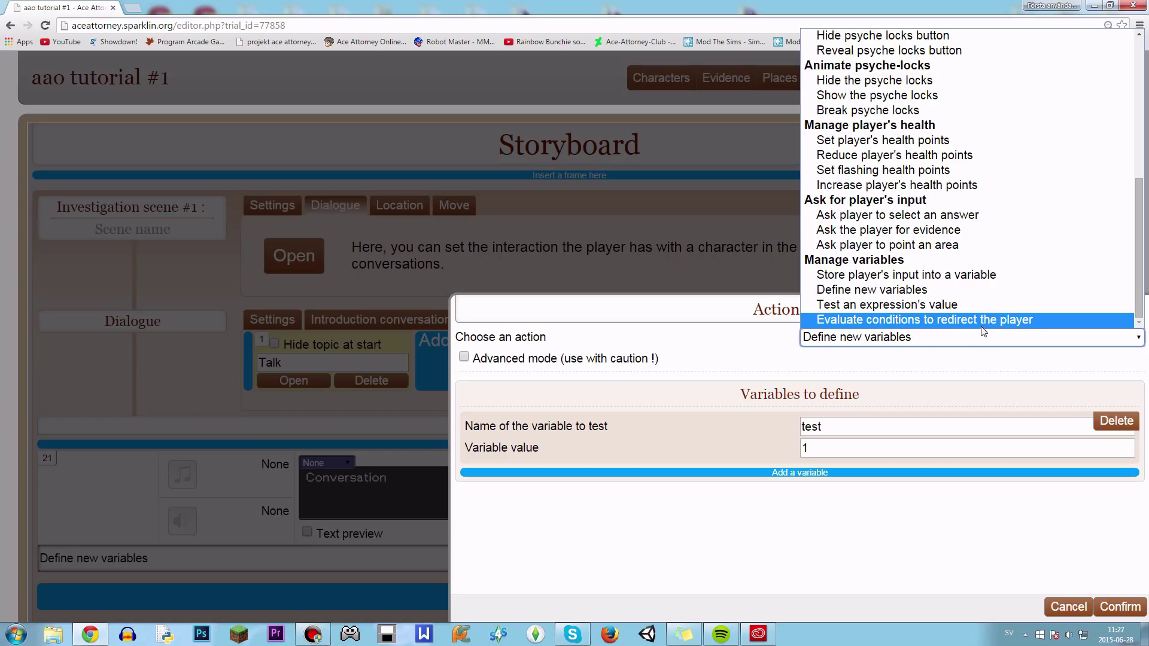
click(963, 472)
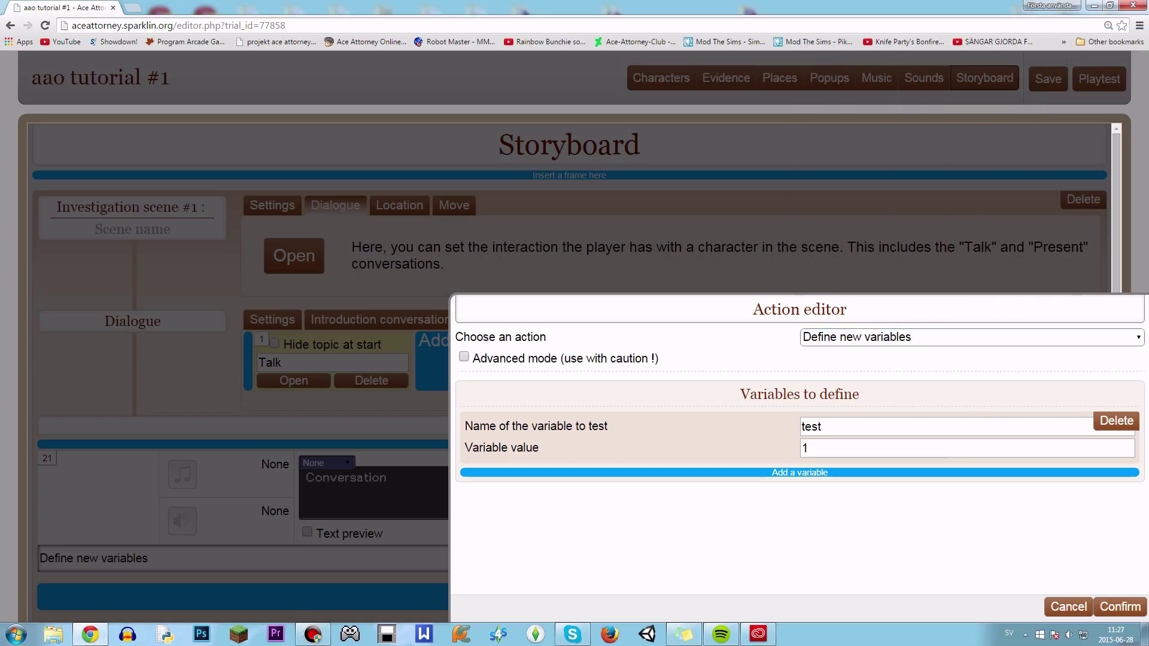
click(1045, 608)
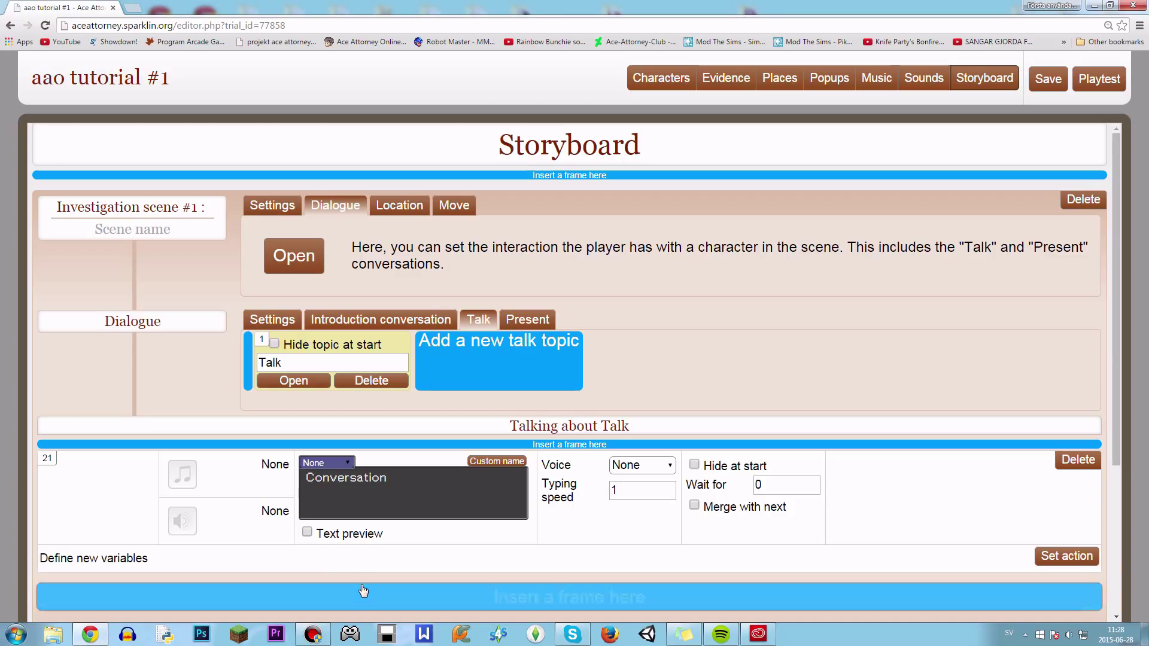
click(378, 601)
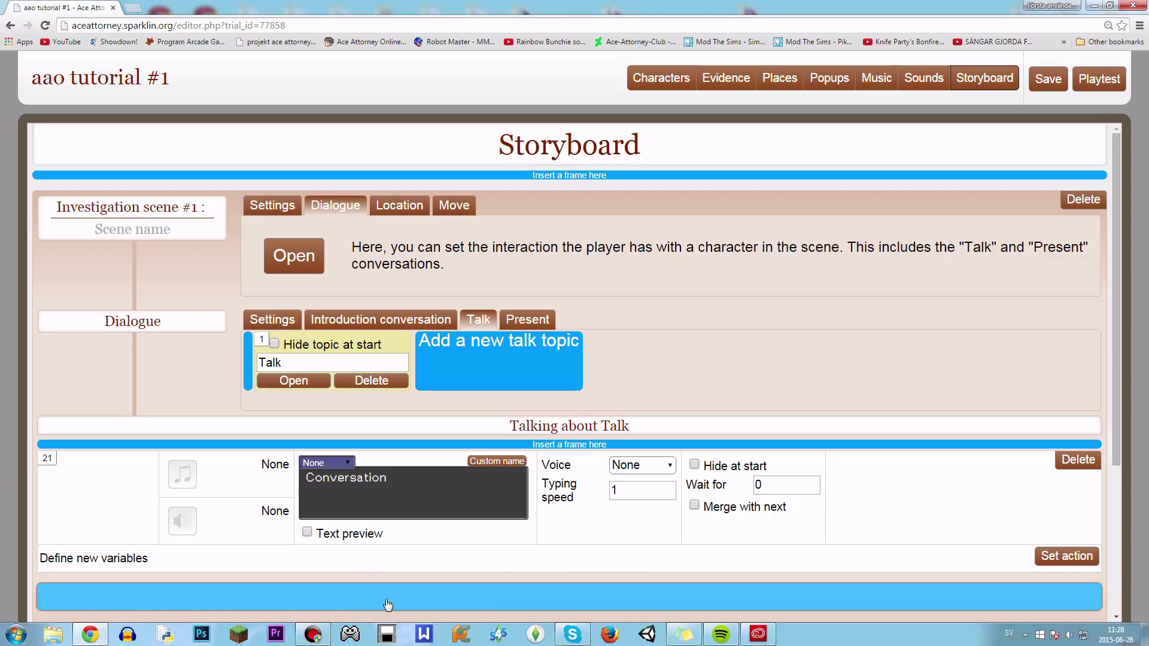
mouse_move(301, 630)
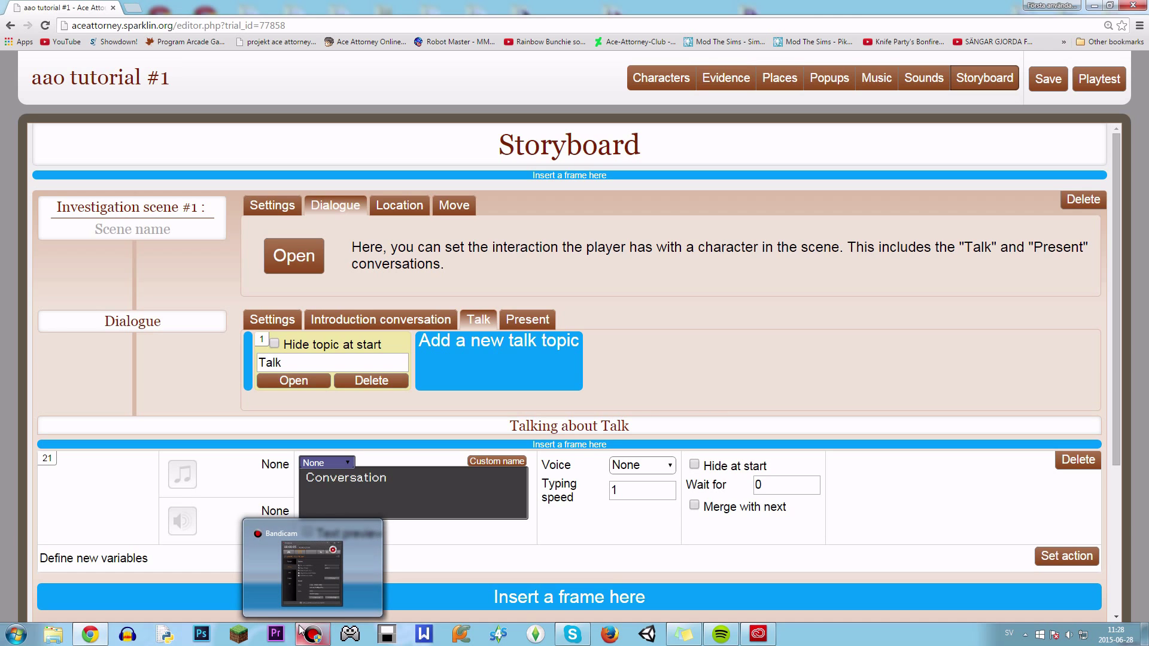